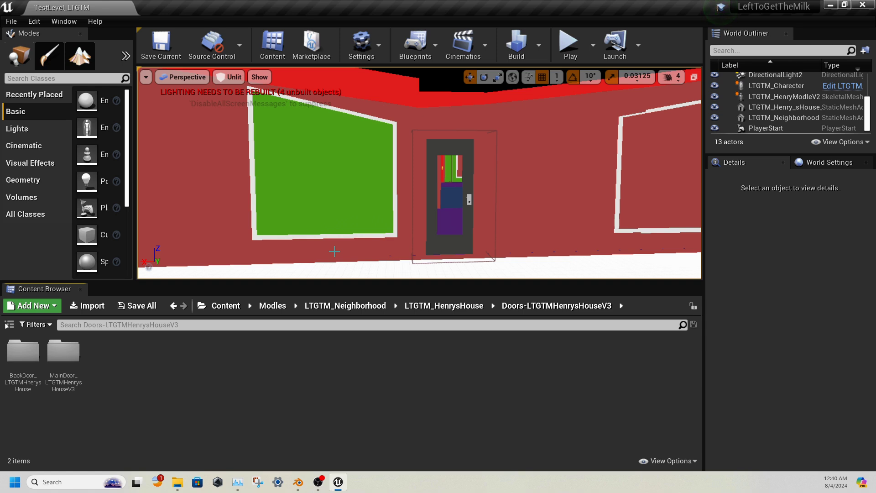
# Examine the back door of Henry's house from outside and inside the building in the level.
pyautogui.scroll(-10, 339, 141)
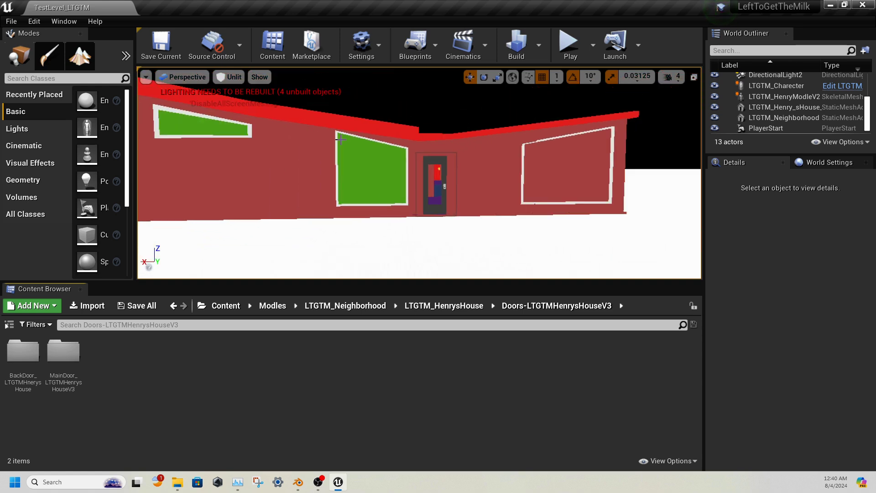
pyautogui.moveTo(338, 142); pyautogui.dragTo(433, 141, button='right')
pyautogui.moveTo(450, 181); pyautogui.dragTo(407, 182, button='right')
pyautogui.scroll(8, 407, 183)
pyautogui.scroll(10, 407, 182)
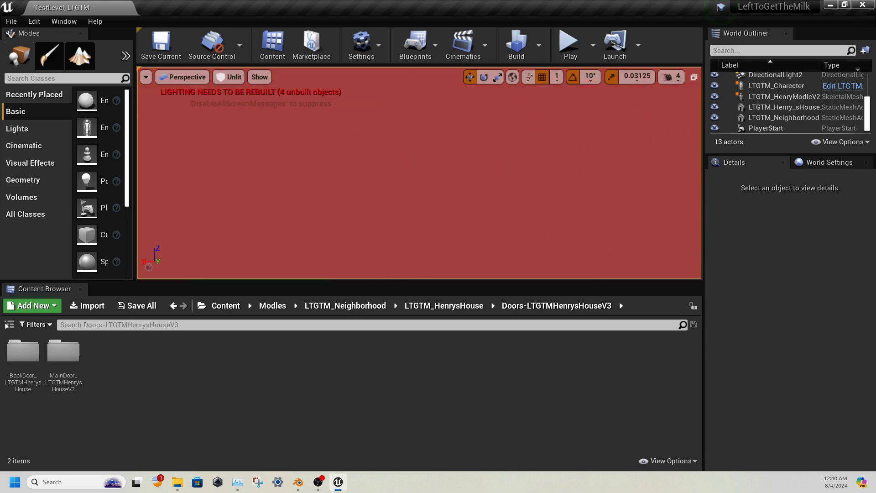
pyautogui.moveTo(407, 183); pyautogui.dragTo(457, 172, button='right')
pyautogui.scroll(8, 458, 168)
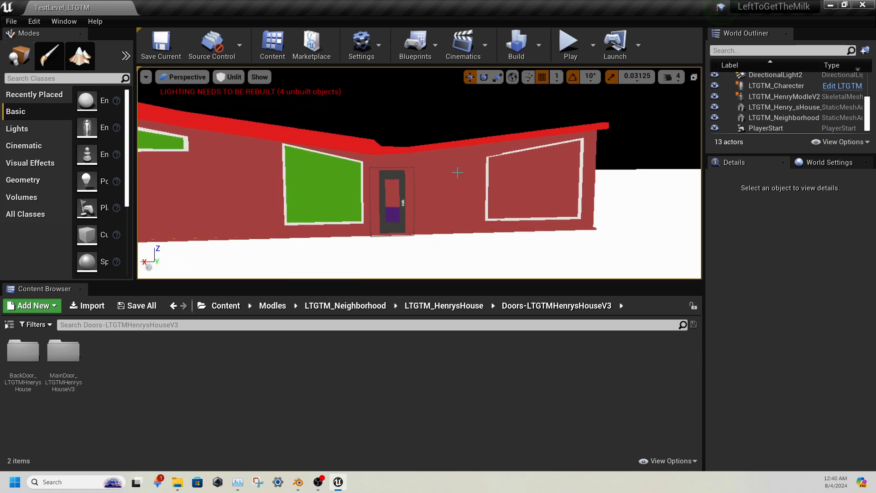
pyautogui.scroll(5, 460, 164)
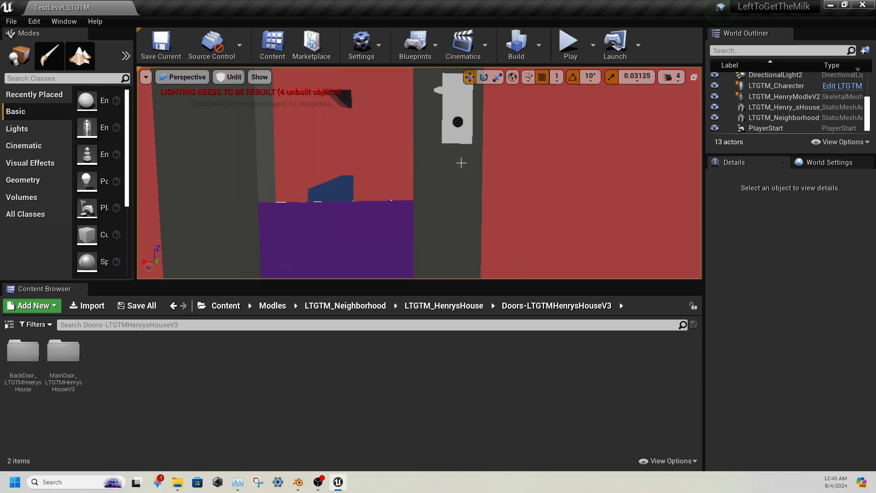
pyautogui.scroll(-5, 454, 162)
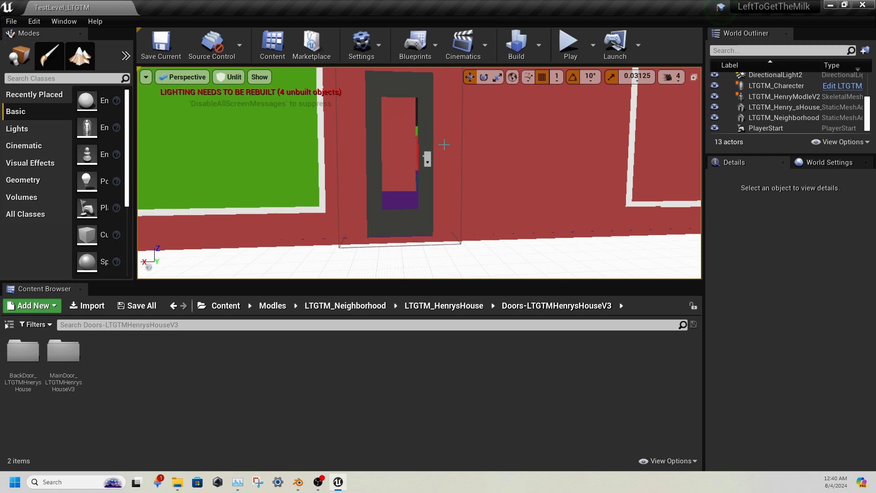
pyautogui.scroll(10, 444, 144)
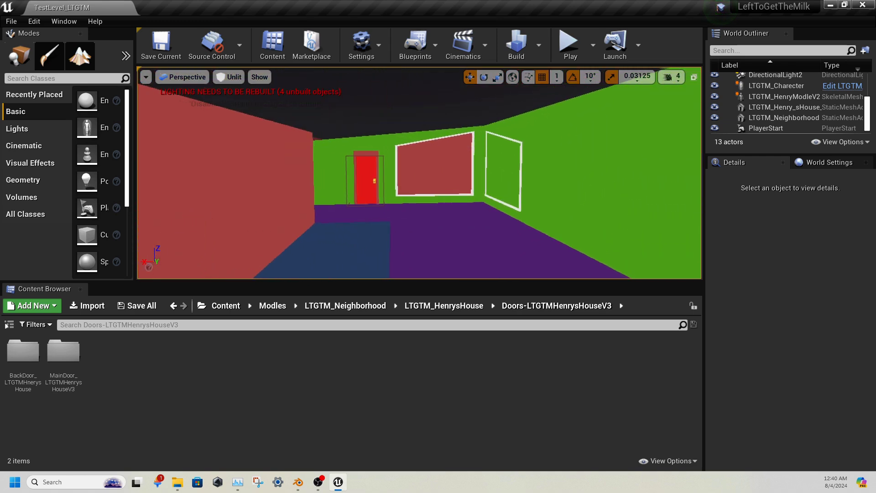
pyautogui.moveTo(444, 144); pyautogui.dragTo(571, 150, button='right')
pyautogui.scroll(4, 443, 145)
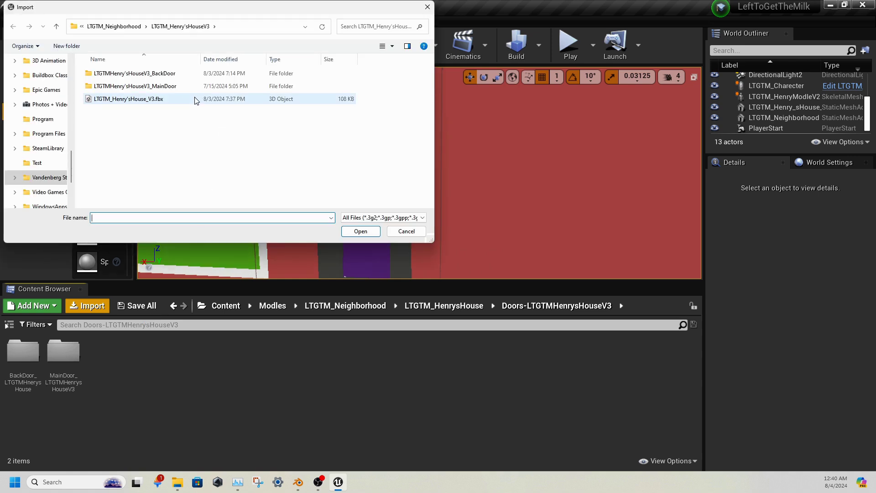
# Import all content of the back door FBX from the LTGTMHenry'sHouseV3_BackDoor folder as a skeletal mesh with animations, keeping the default import options.
pyautogui.click(195, 99)
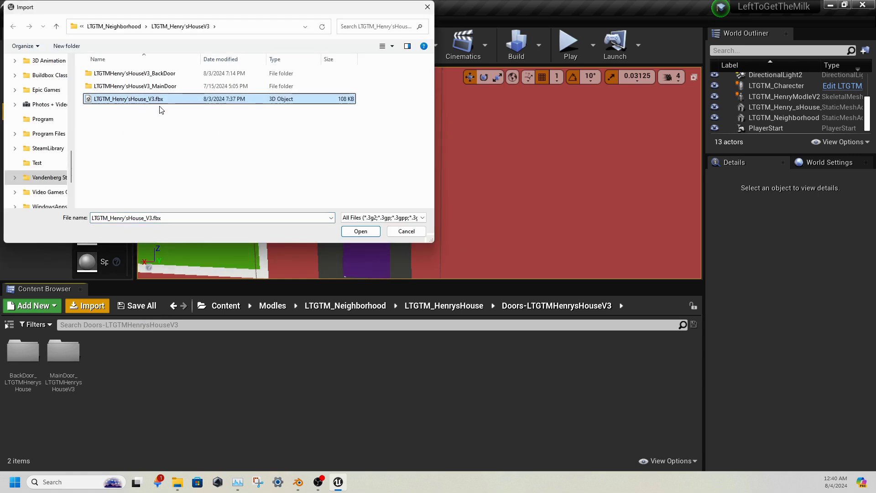
pyautogui.click(163, 78)
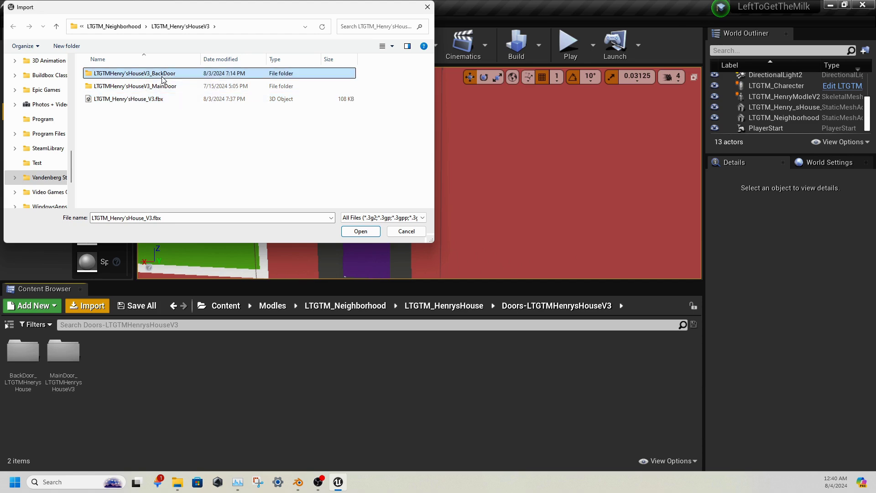
pyautogui.doubleClick(163, 75)
pyautogui.click(166, 74)
pyautogui.click(356, 234)
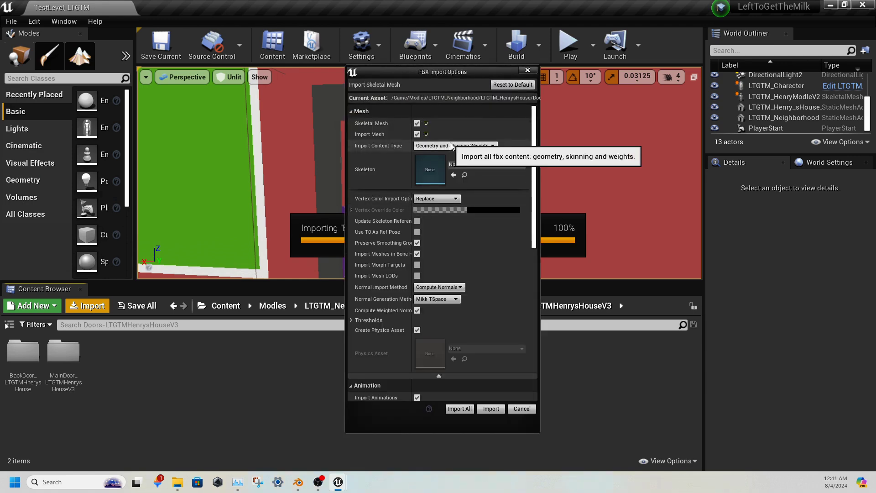
pyautogui.scroll(-1, 466, 168)
pyautogui.scroll(-10, 466, 165)
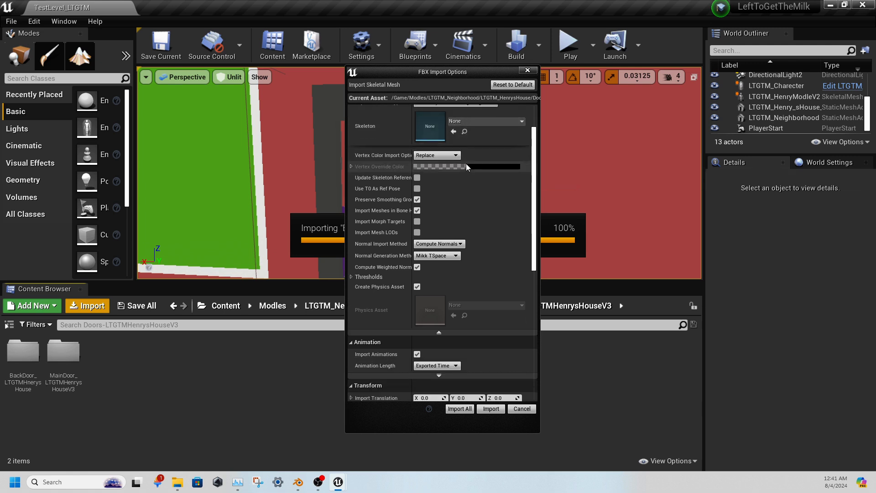
pyautogui.scroll(-3, 466, 160)
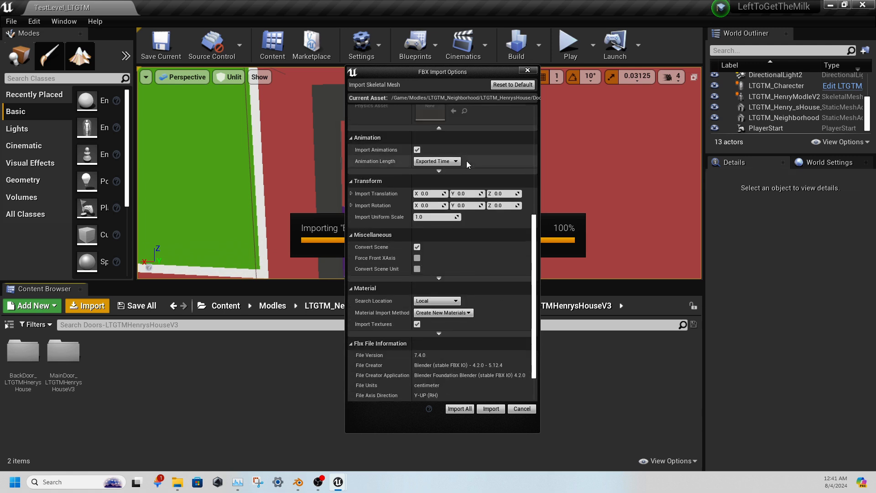
pyautogui.click(465, 408)
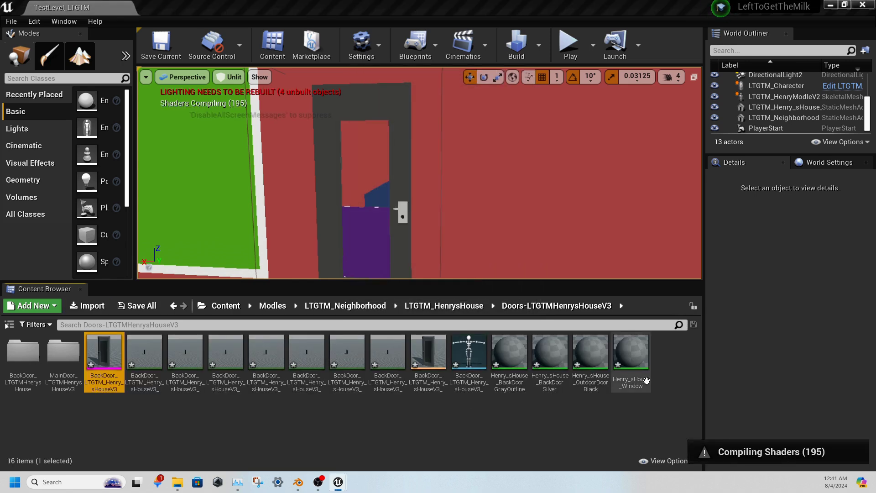
# Select all the newly imported back door assets and save every unsaved item.
pyautogui.click(631, 354)
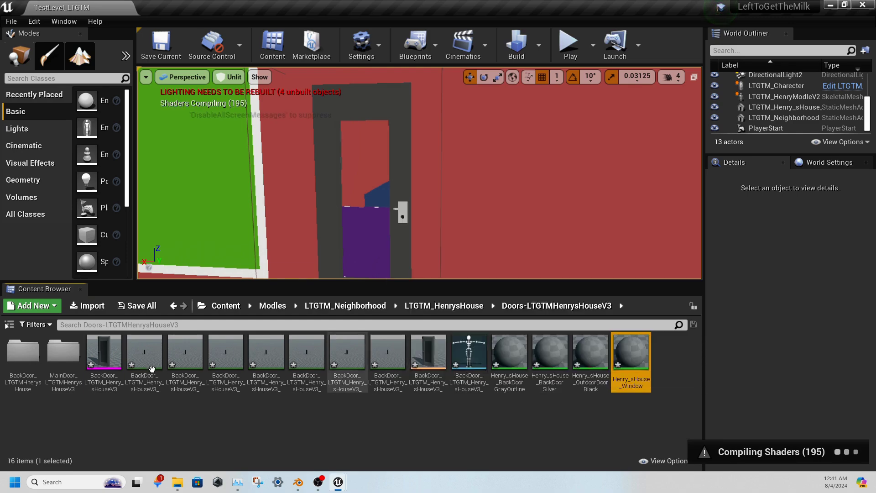
pyautogui.keyDown('shift'); pyautogui.click(120, 379); pyautogui.keyUp('shift')
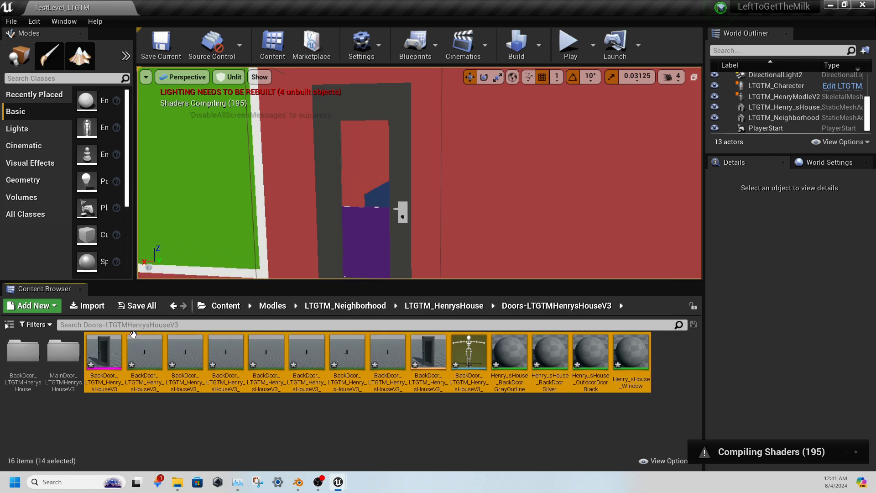
pyautogui.click(154, 309)
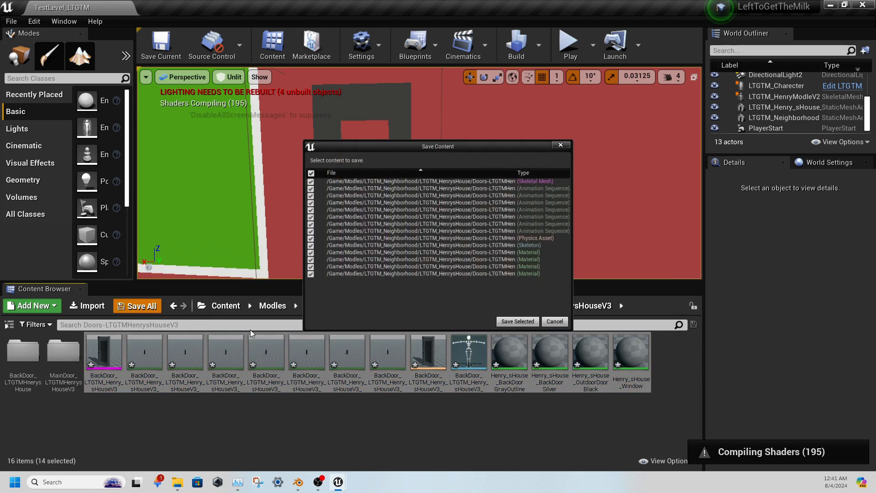
pyautogui.click(520, 323)
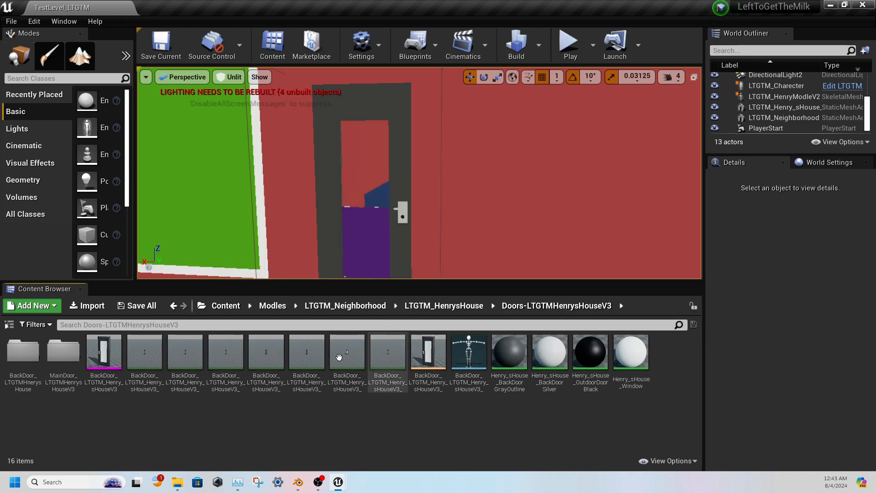
pyautogui.scroll(-3, 478, 256)
pyautogui.scroll(-6, 478, 256)
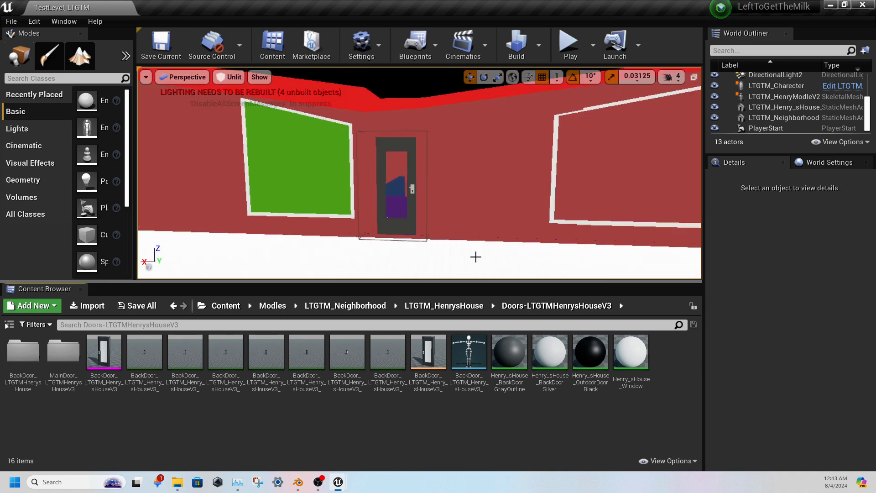
pyautogui.scroll(6, 468, 261)
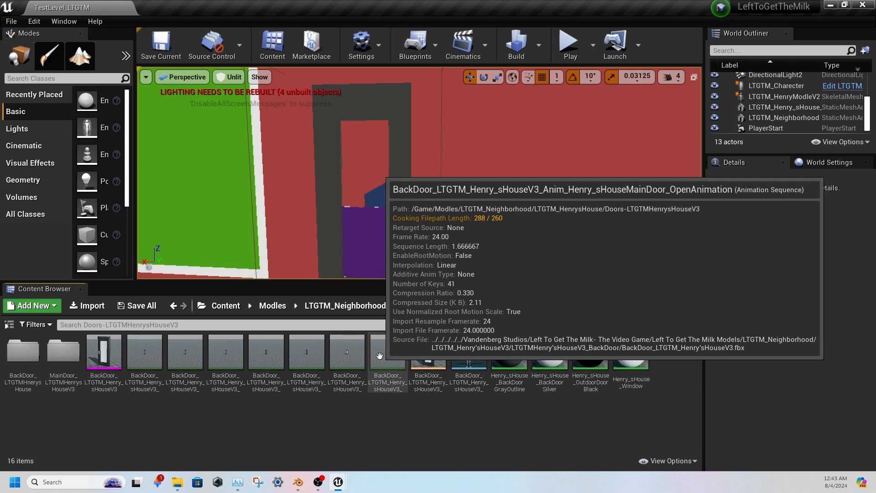
pyautogui.rightClick(379, 354)
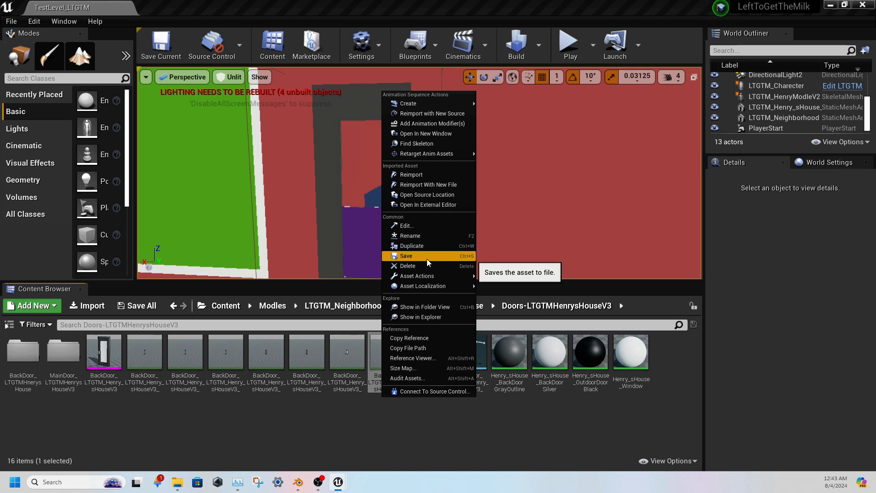
pyautogui.click(453, 450)
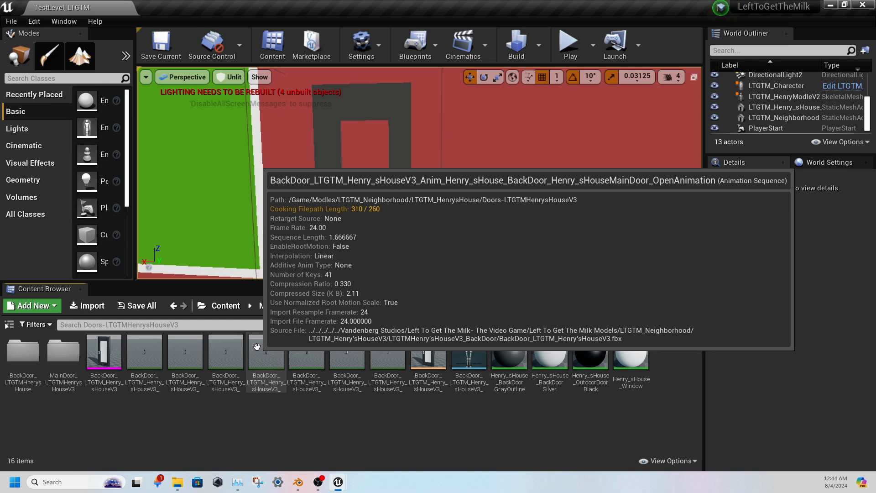
# Open the BackDoor_LTGTM_Henry_sHouseV3_Anim_Henry_sHouse_BackDoor_Henry_sHouseMainDoor_OpenAnimation sequence and pause its preview playback.
pyautogui.doubleClick(257, 349)
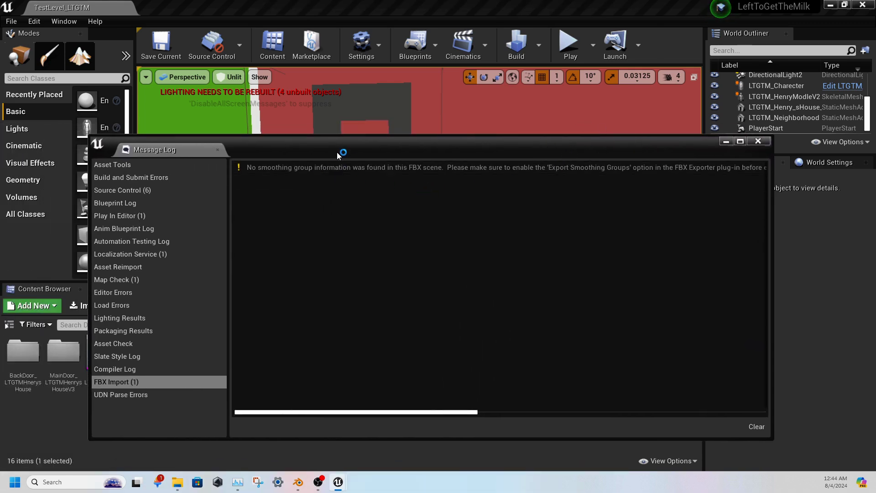
pyautogui.click(108, 106)
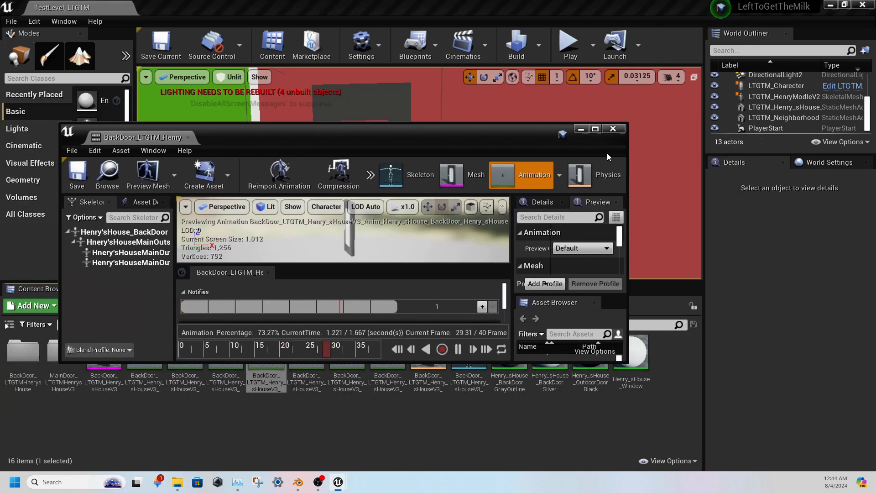
pyautogui.moveTo(330, 126); pyautogui.dragTo(357, 118)
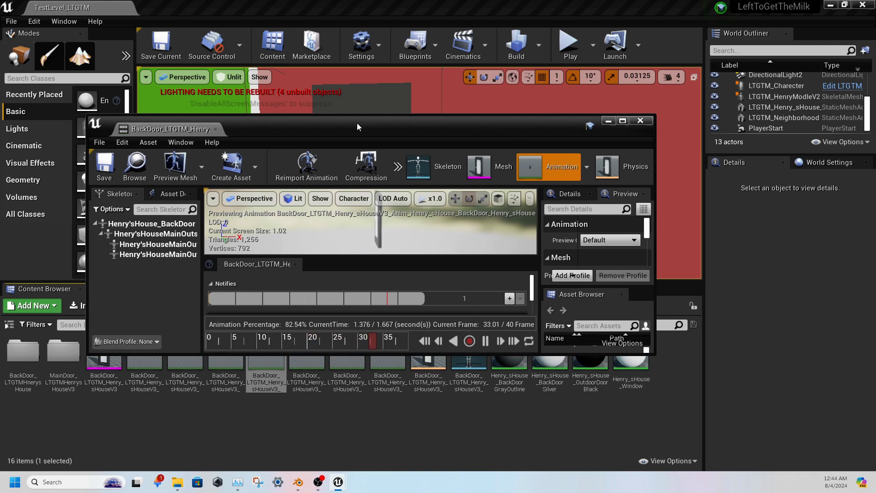
pyautogui.click(485, 341)
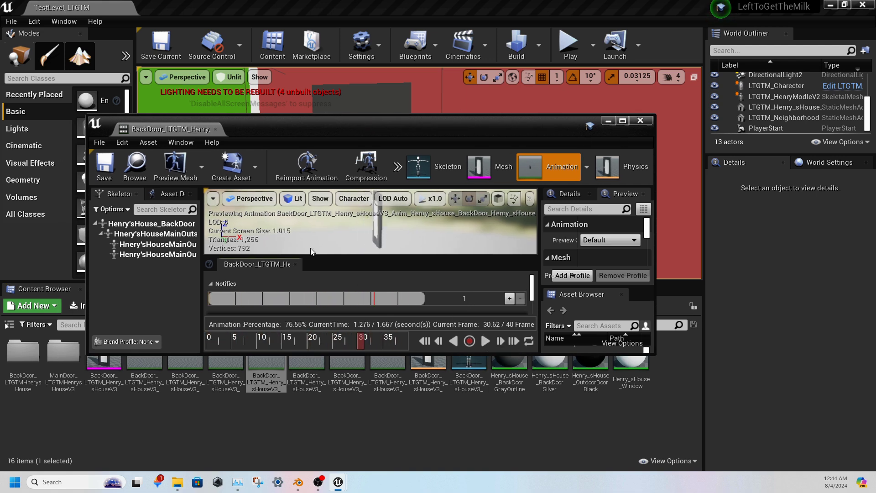
# Create a new animation named Example from the current animation's data in the Doors-LTGTMHenrysHouseV3 folder, and close the animation editor.
pyautogui.click(257, 180)
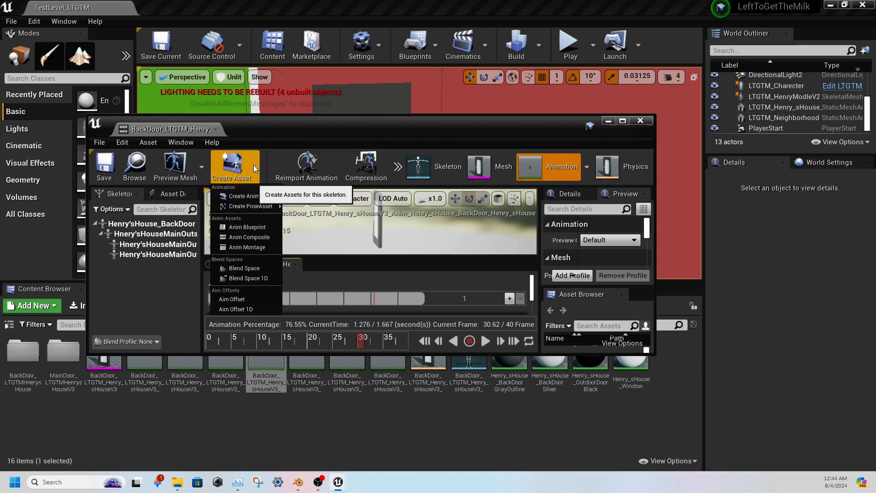
pyautogui.moveTo(250, 196)
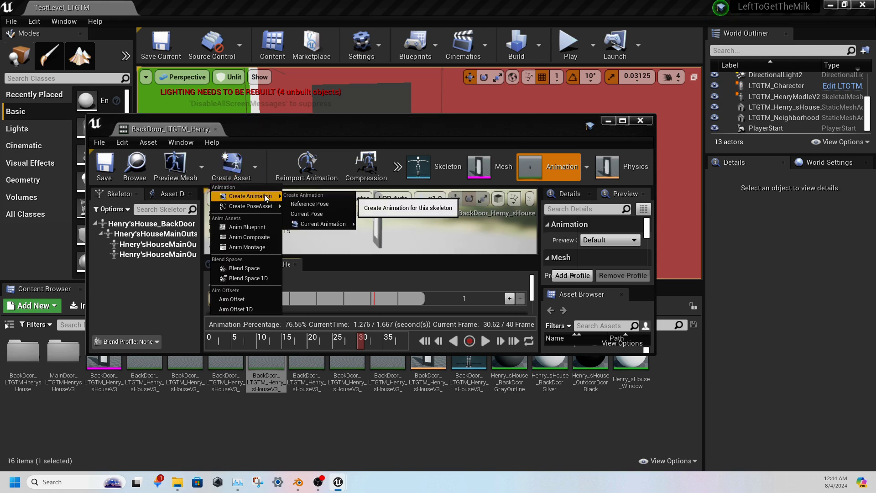
pyautogui.moveTo(340, 224)
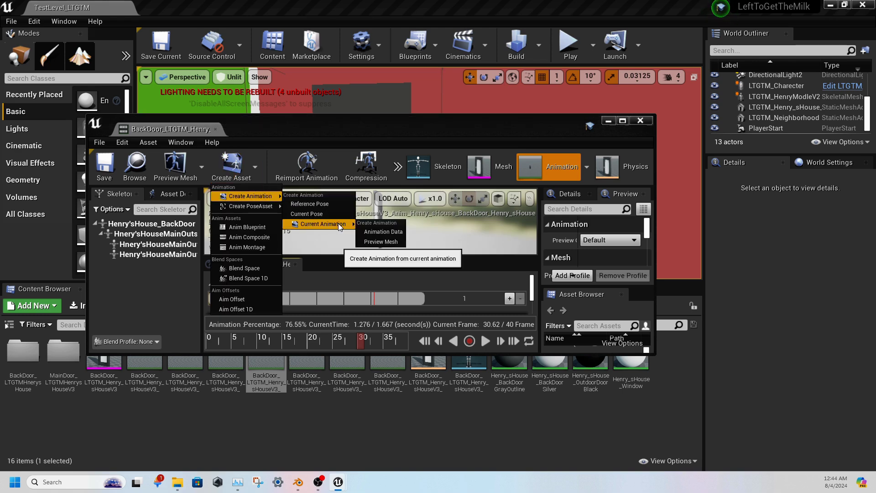
pyautogui.click(380, 231)
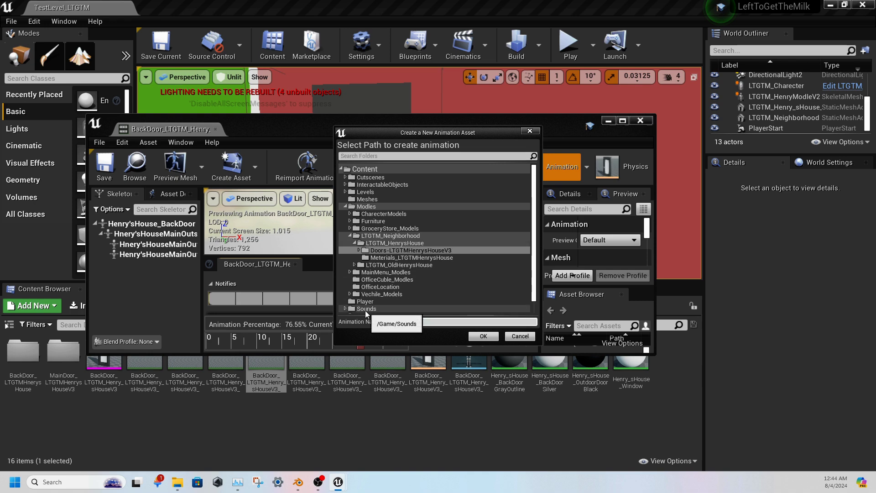
pyautogui.write('Example')
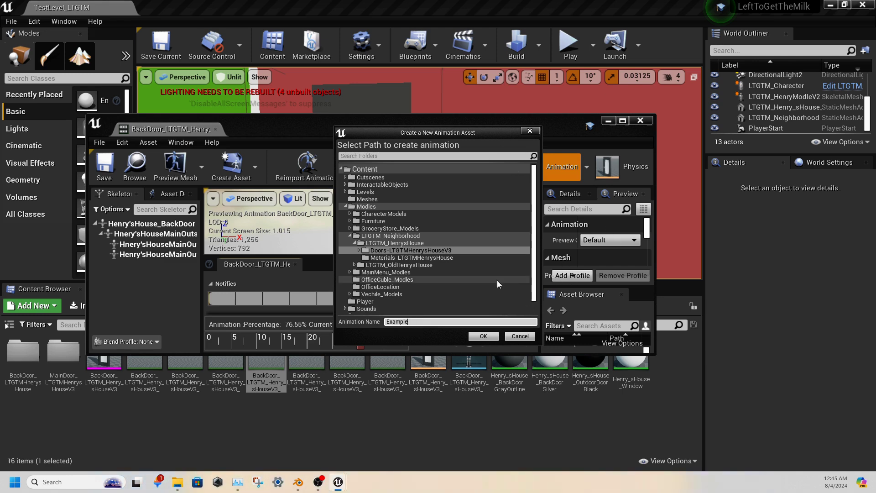
pyautogui.click(483, 336)
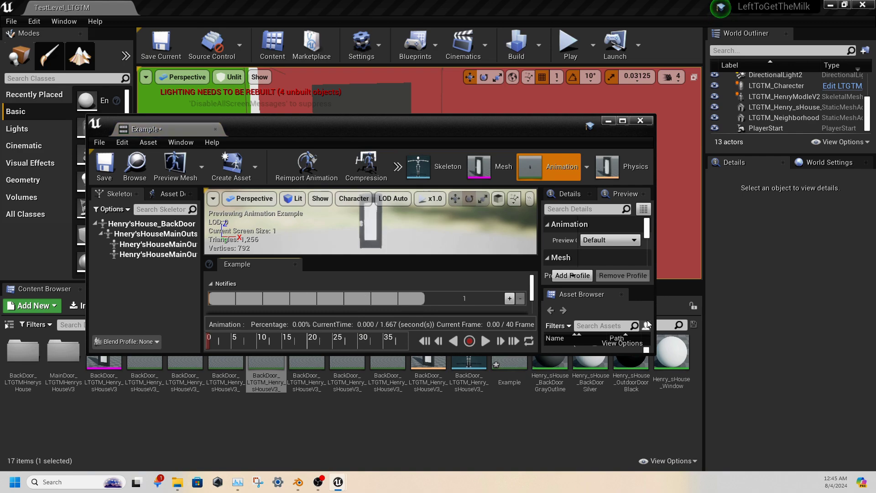
pyautogui.click(640, 120)
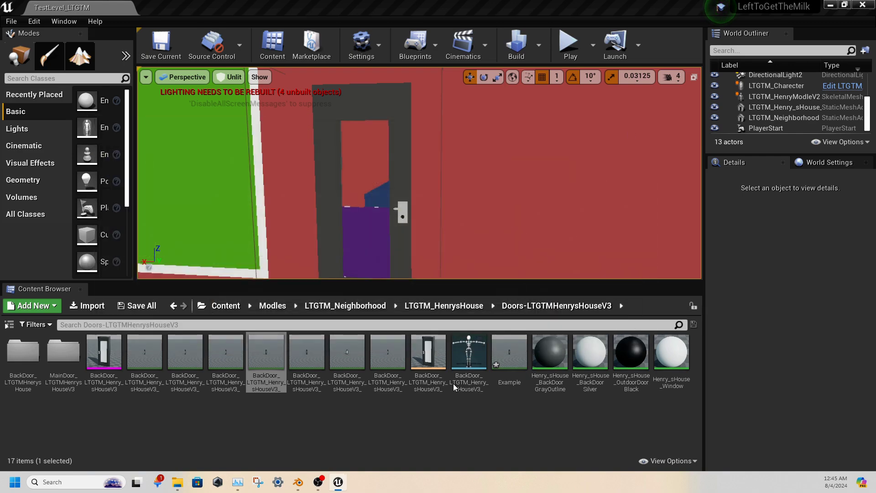
# Save the Example animation asset and open it for preview.
pyautogui.rightClick(509, 373)
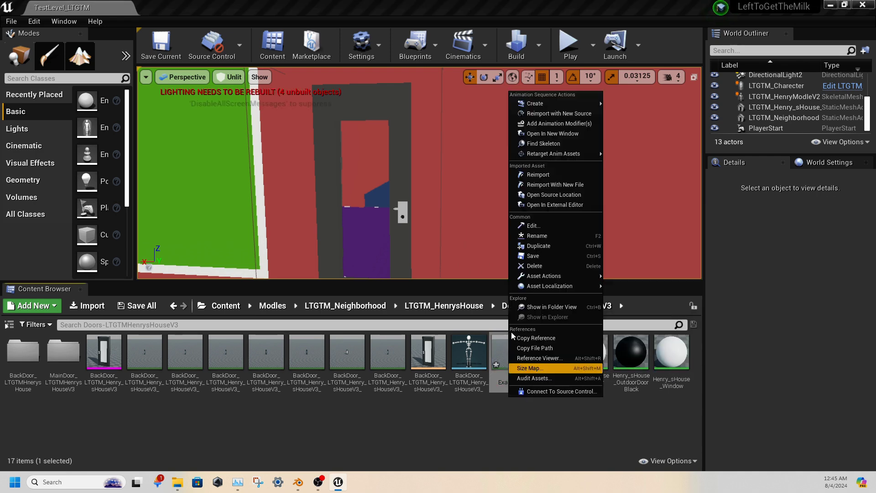
pyautogui.click(548, 256)
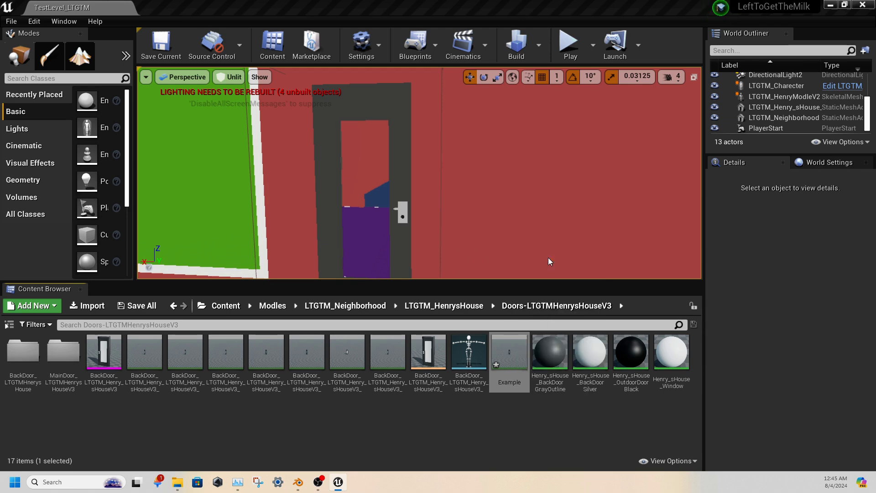
pyautogui.doubleClick(518, 360)
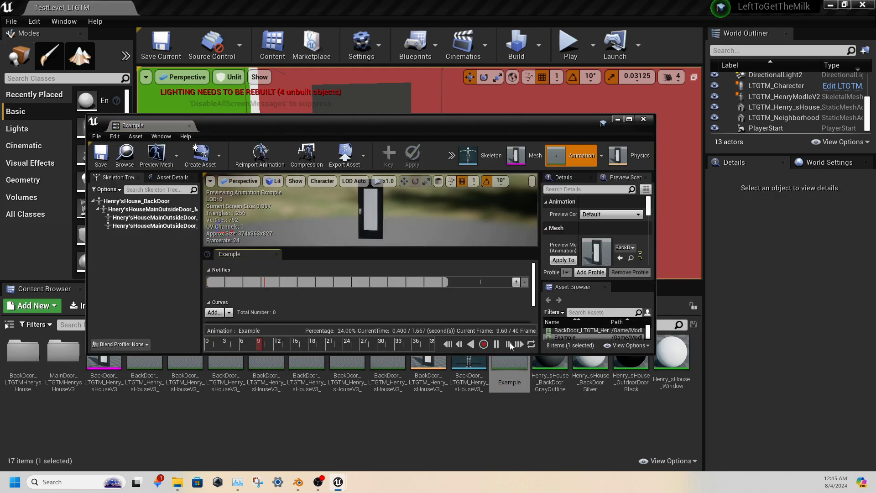
# Close the Example animation's editor, reopen the animation to preview its playback, and close the editor again.
pyautogui.click(643, 118)
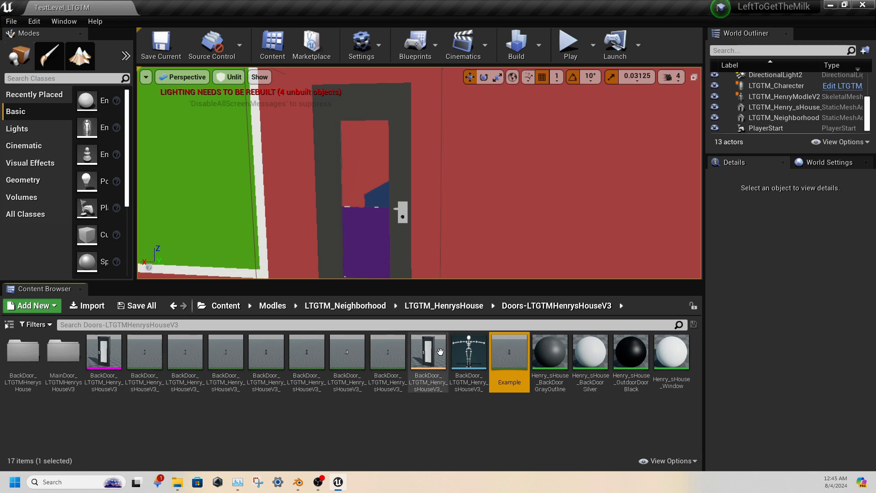
pyautogui.doubleClick(511, 354)
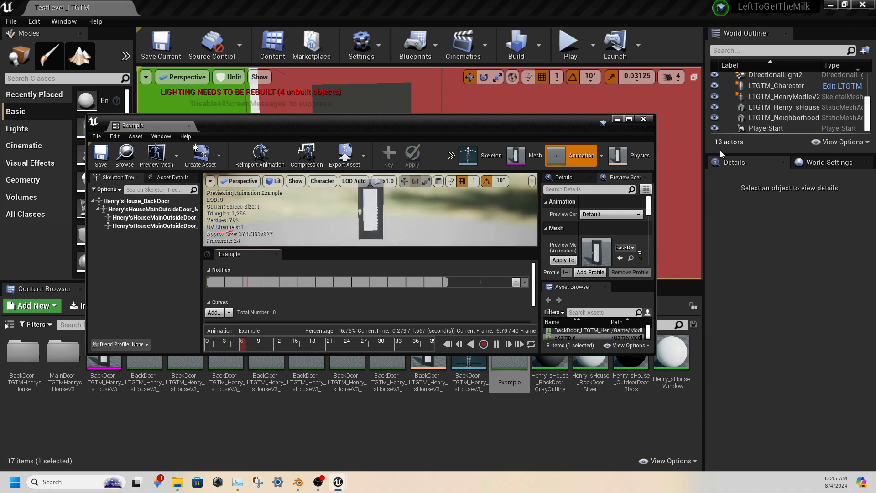
pyautogui.click(644, 119)
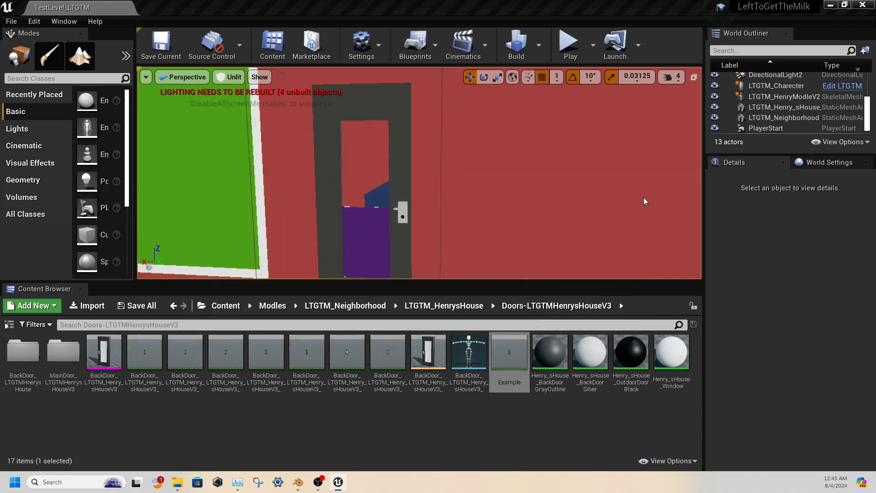
# Force delete all the back door assets, from the skeletal mesh through Henry_sHouse_Window, keeping the two subfolders in Doors-LTGTMHenrysHouseV3.
pyautogui.click(671, 385)
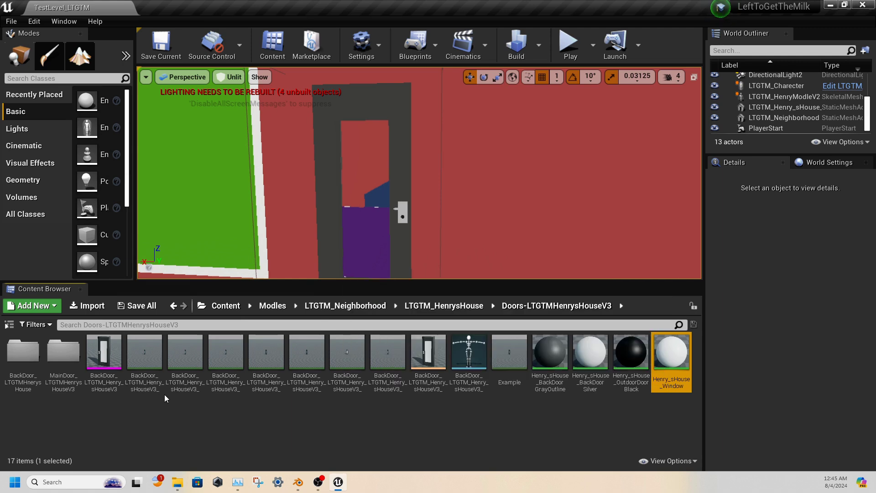
pyautogui.keyDown('shift'); pyautogui.click(101, 382); pyautogui.keyUp('shift')
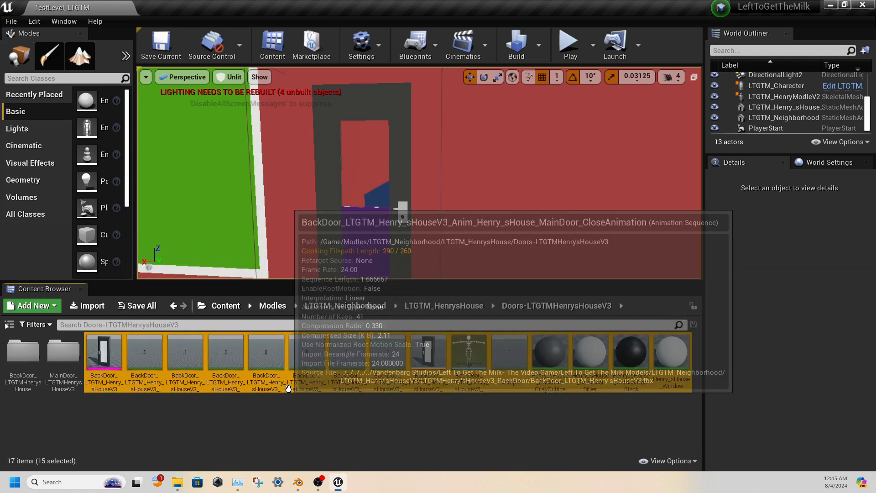
pyautogui.press('Delete')
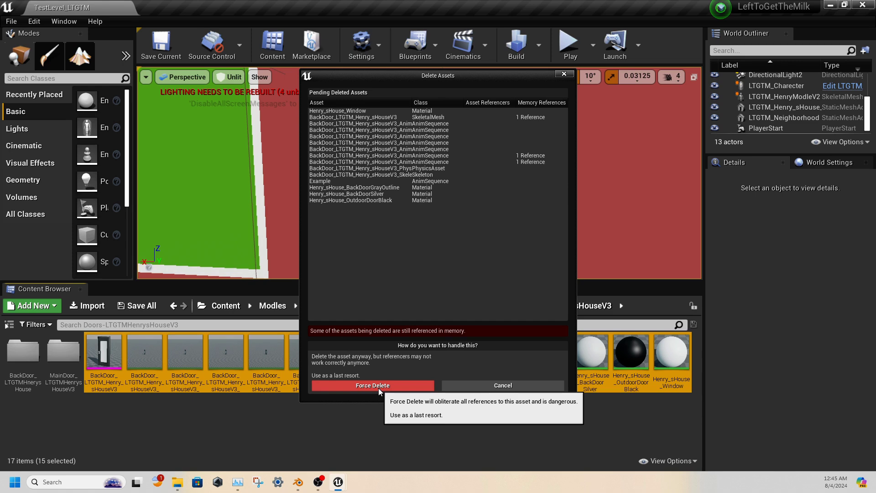
pyautogui.click(379, 388)
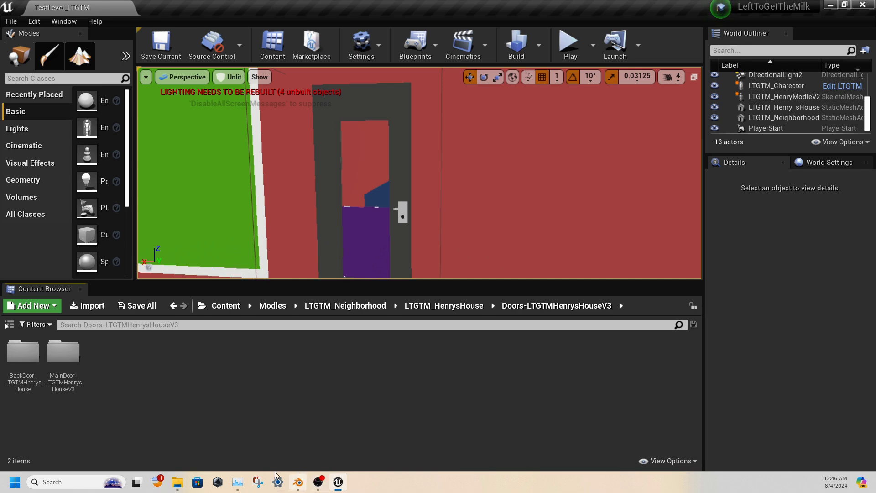
# Switch to File Explorer and open the properties of BackDoor_LTGTM_Henry'sHouseV3.fbx.
pyautogui.click(177, 482)
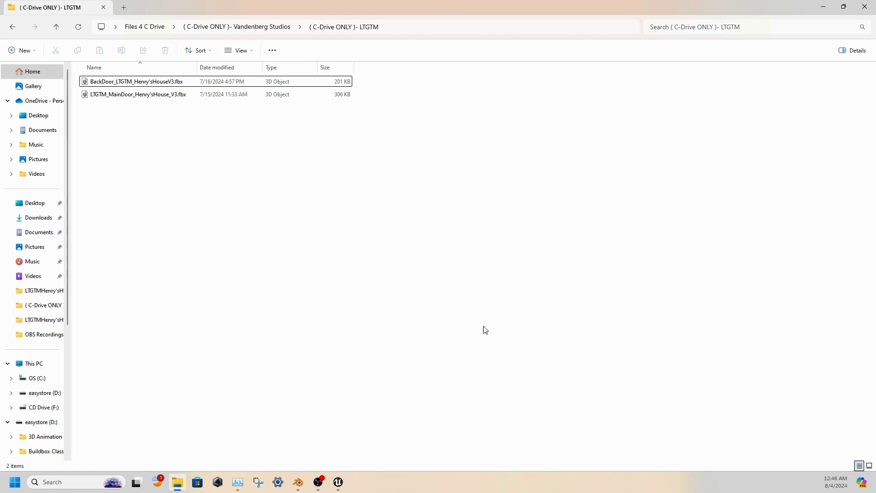
pyautogui.click(174, 86)
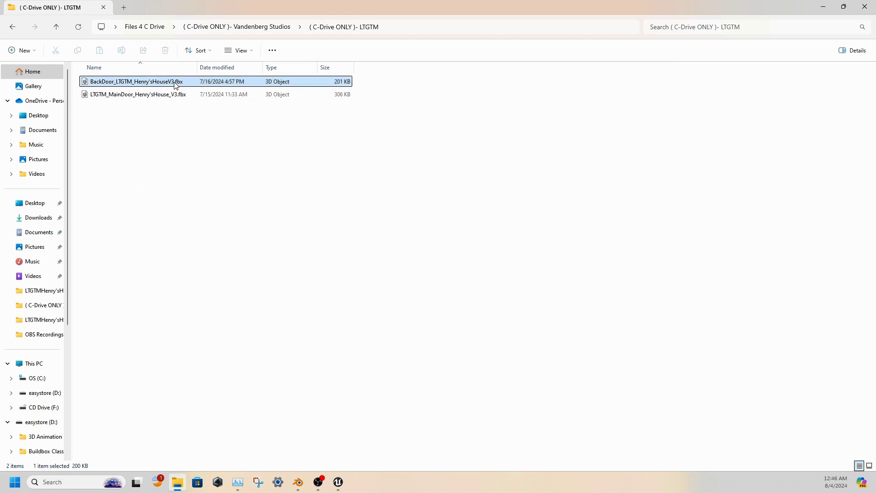
pyautogui.rightClick(175, 83)
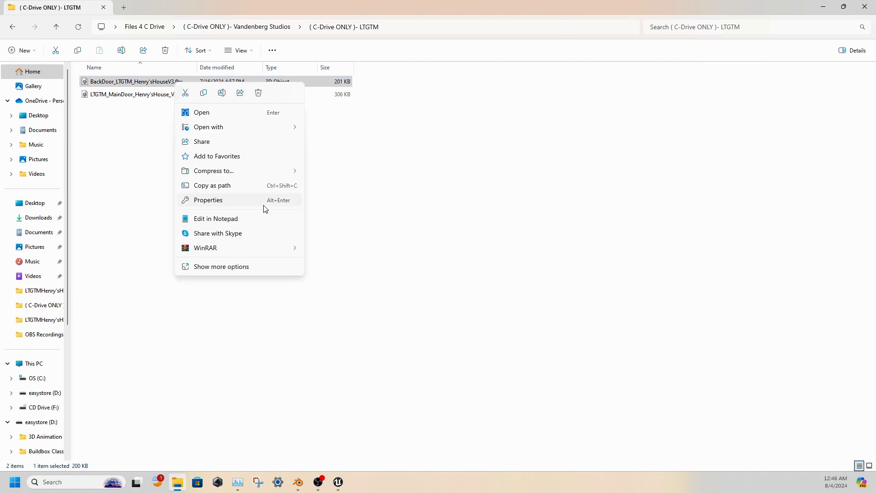
pyautogui.click(234, 203)
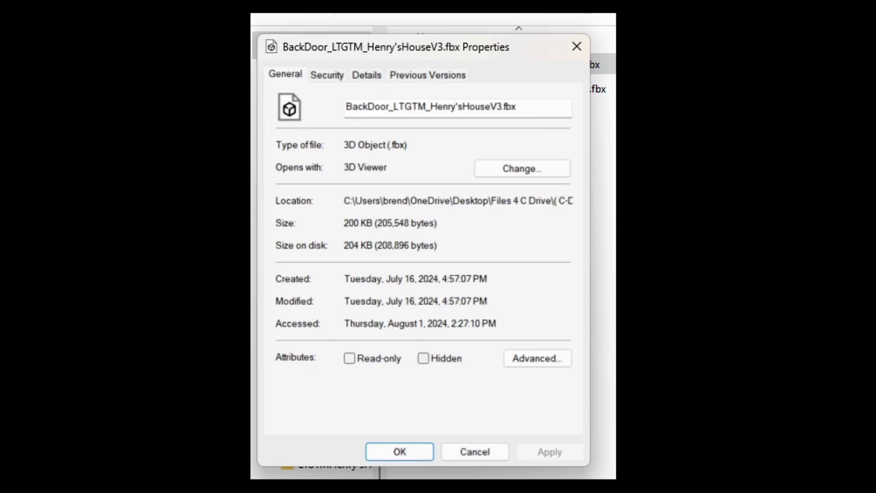
# Review the FBX file's security settings and the Everyone group's editable permissions, and close the permissions editor.
pyautogui.click(329, 74)
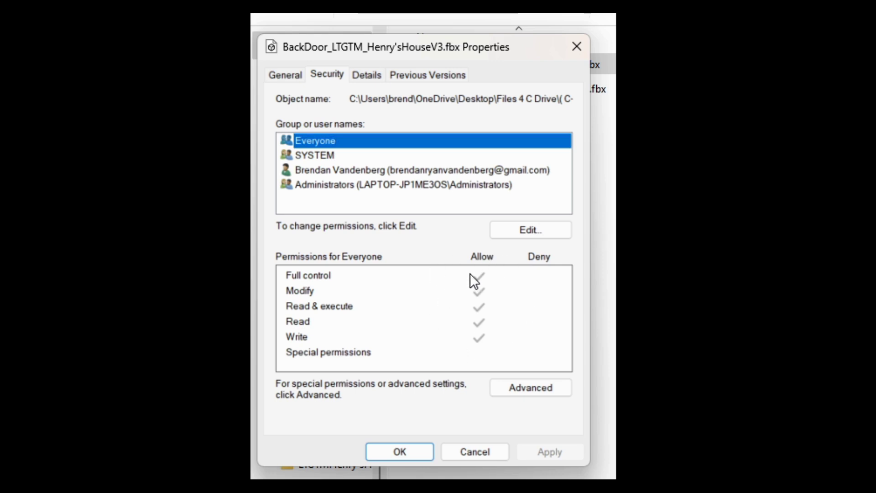
pyautogui.click(518, 229)
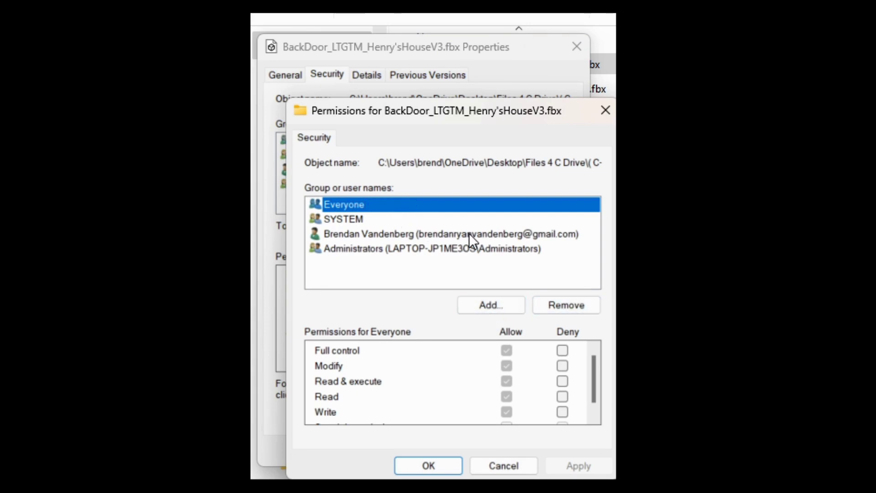
pyautogui.scroll(-1, 488, 362)
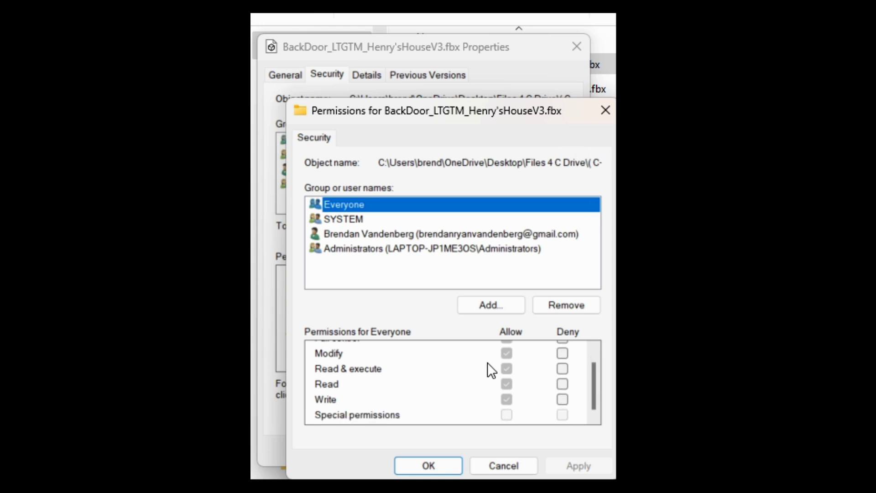
pyautogui.scroll(1, 487, 362)
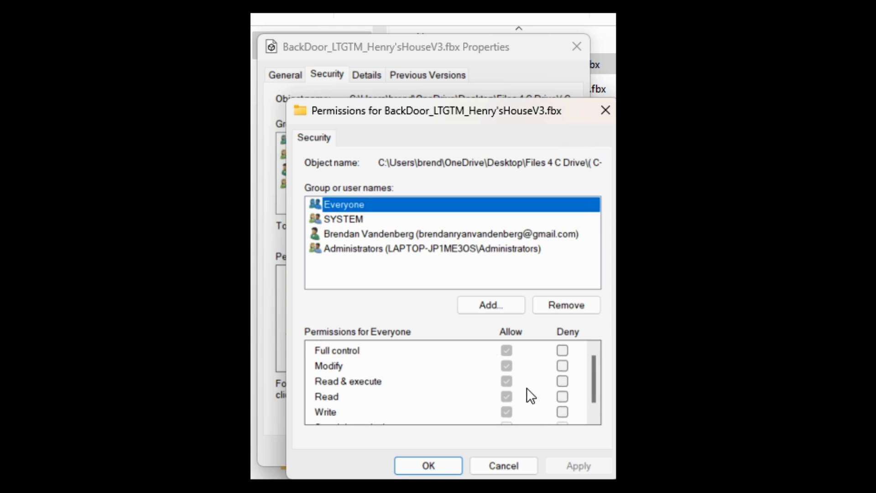
pyautogui.click(605, 110)
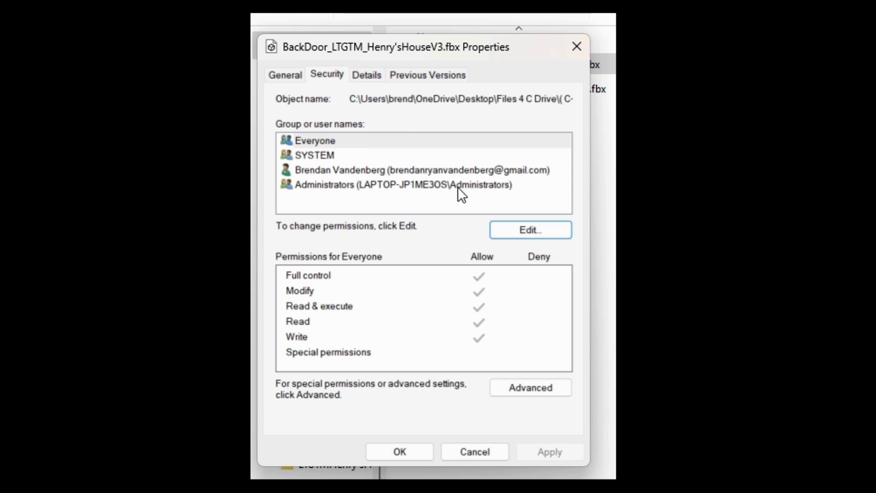
# Check the FBX file's previous versions, details, security and general information, and close its properties.
pyautogui.click(410, 71)
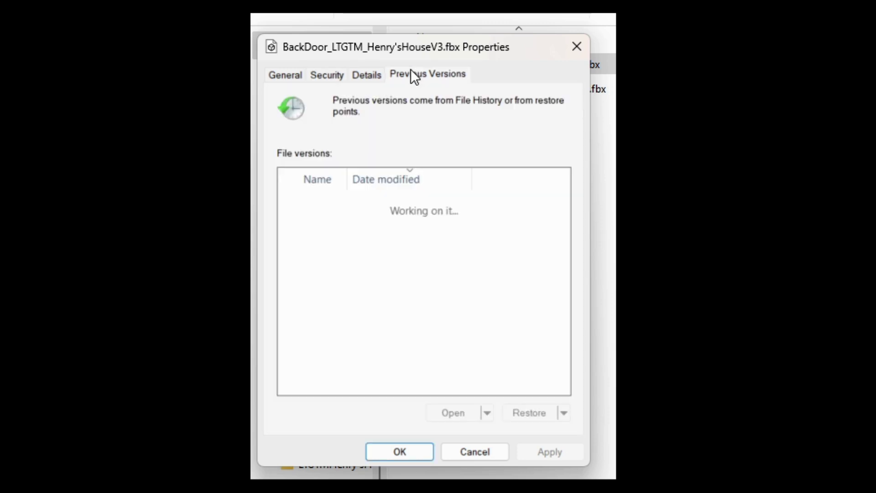
pyautogui.click(378, 73)
pyautogui.click(322, 74)
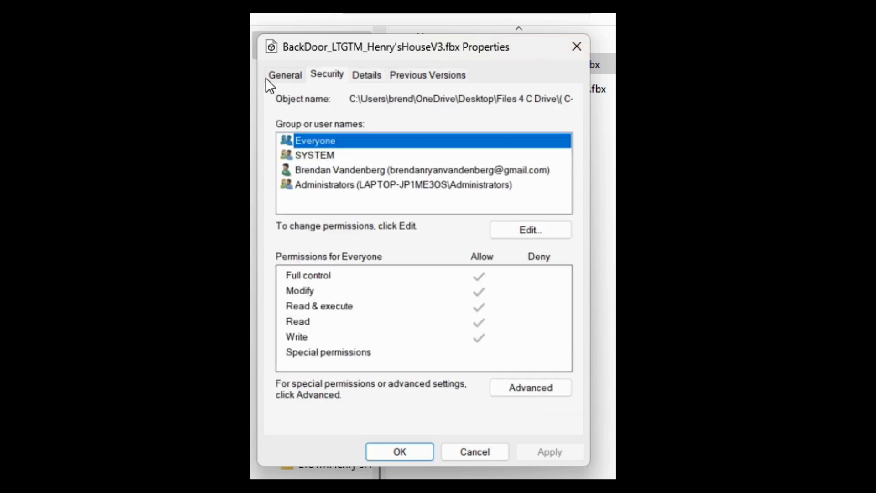
pyautogui.click(283, 76)
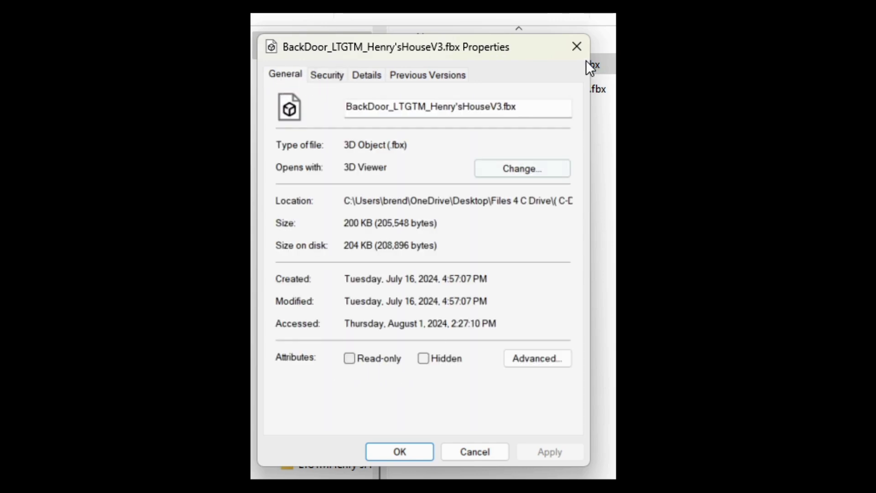
pyautogui.click(577, 47)
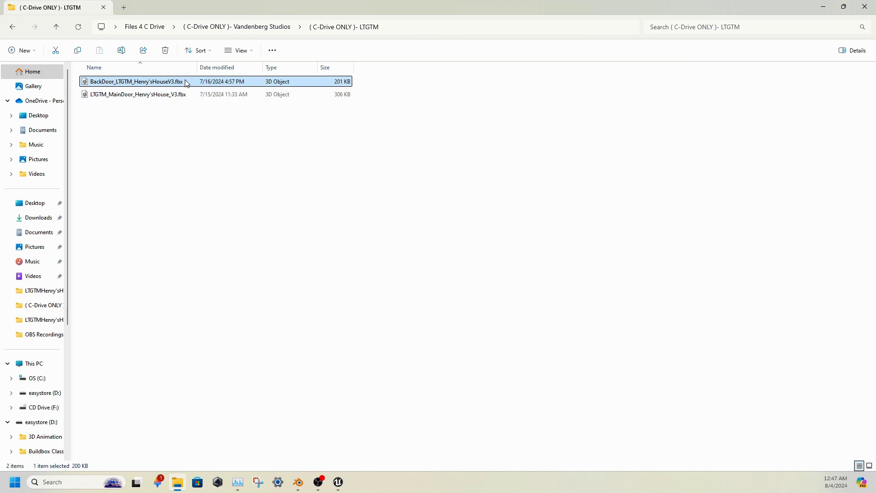
# Switch to Blender and open the recent file LTGTM_Henry's_House_V3.blend.
pyautogui.click(305, 483)
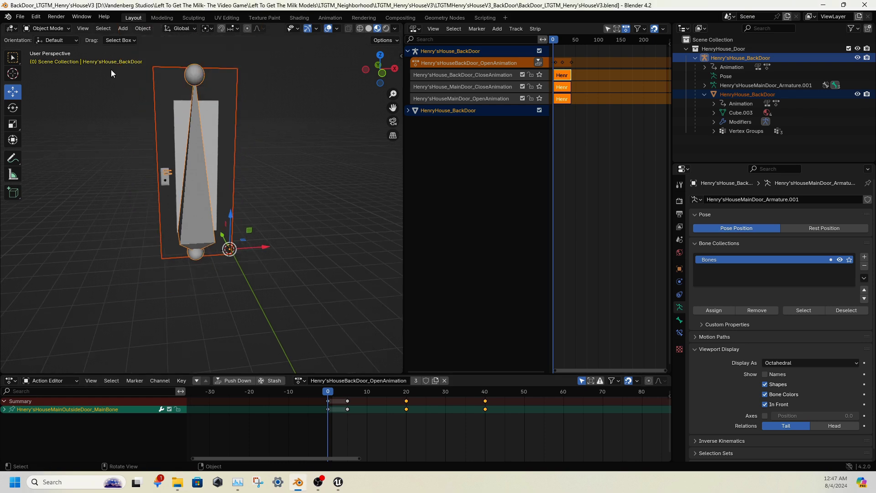
pyautogui.click(20, 17)
pyautogui.moveTo(55, 46)
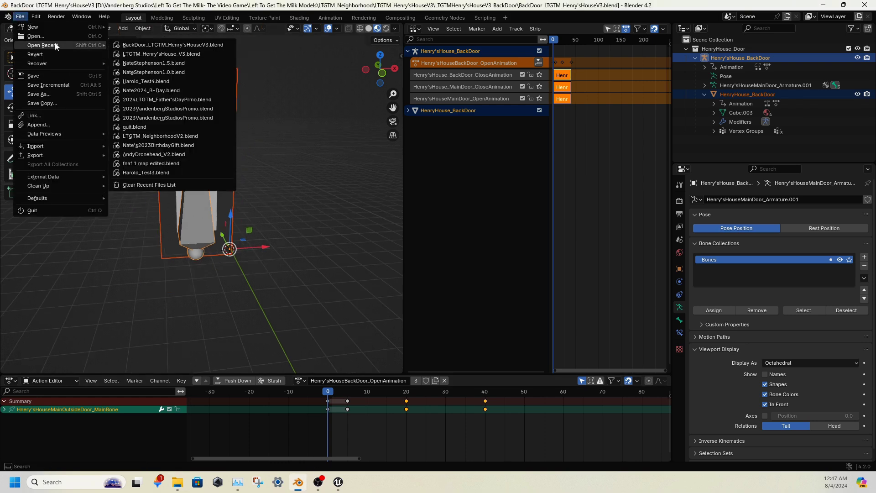
pyautogui.click(171, 53)
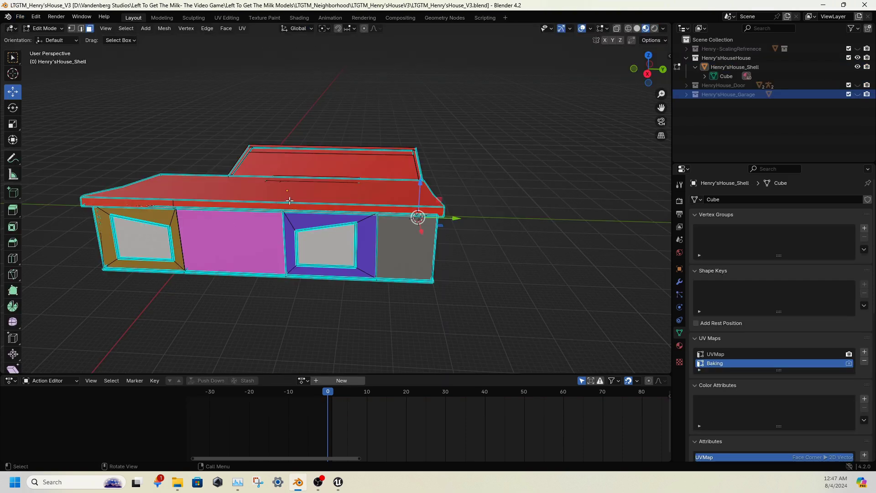
# Inspect the doorway beside the large window on the green wall of the house shell.
pyautogui.moveTo(290, 201); pyautogui.dragTo(395, 206, button='middle')
pyautogui.scroll(4, 418, 186)
pyautogui.scroll(1, 385, 205)
pyautogui.scroll(1, 395, 206)
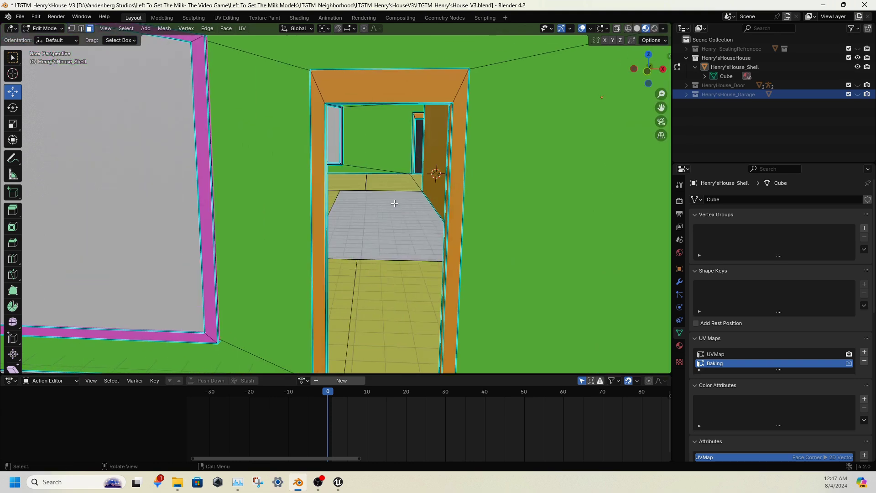
pyautogui.scroll(-2, 395, 205)
# Try to show the HenryHouse_Door collection and the Henry'sHouse_GarageDoor object, and undo the last visibility change.
pyautogui.click(857, 85)
pyautogui.click(857, 86)
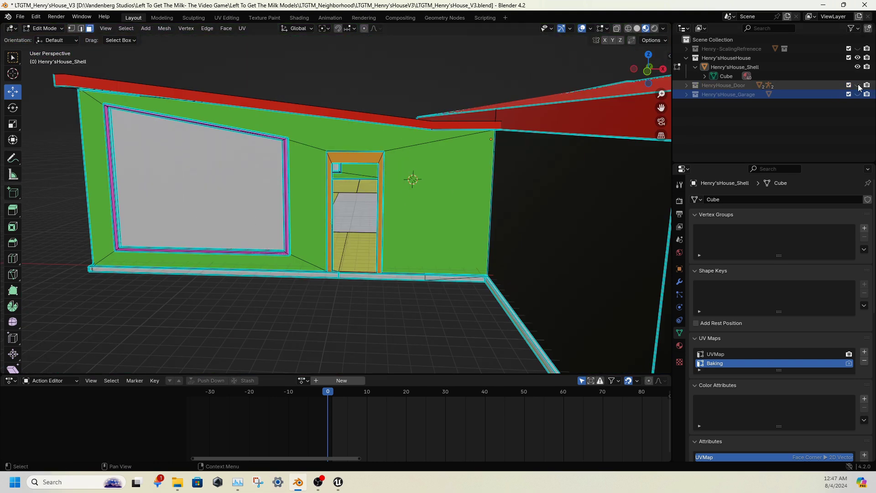
pyautogui.click(722, 115)
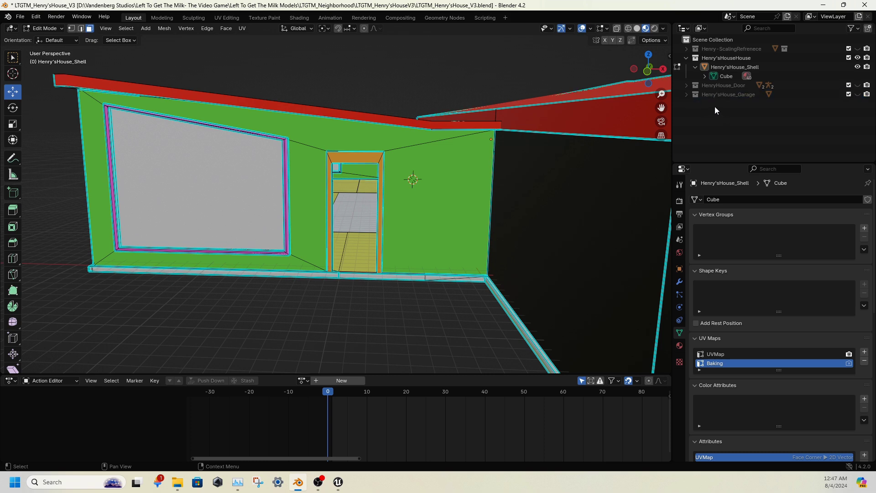
pyautogui.click(686, 94)
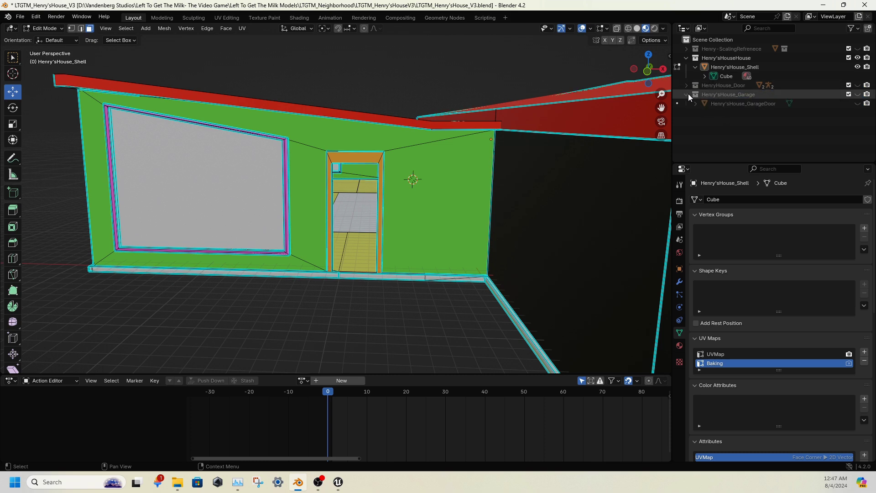
pyautogui.click(857, 104)
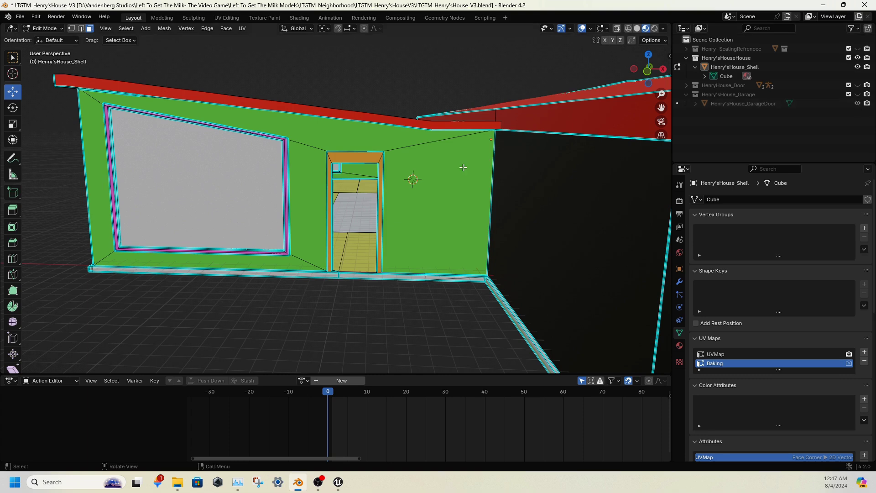
pyautogui.moveTo(461, 166); pyautogui.dragTo(476, 160, button='middle')
pyautogui.hotkey('ctrl', 'z')
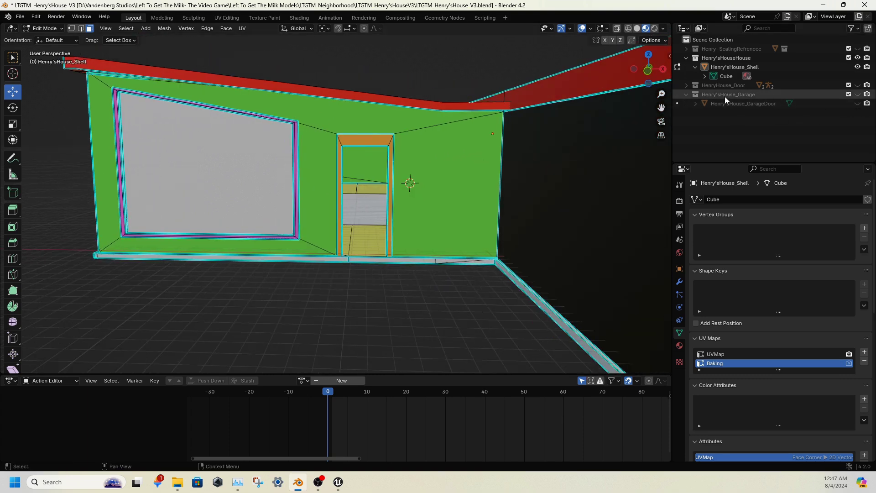
# Collapse the garage and scaling reference collections and select the Henry'sHouse_BackDoor armature inside the HenryHouse_Door collection.
pyautogui.click(688, 96)
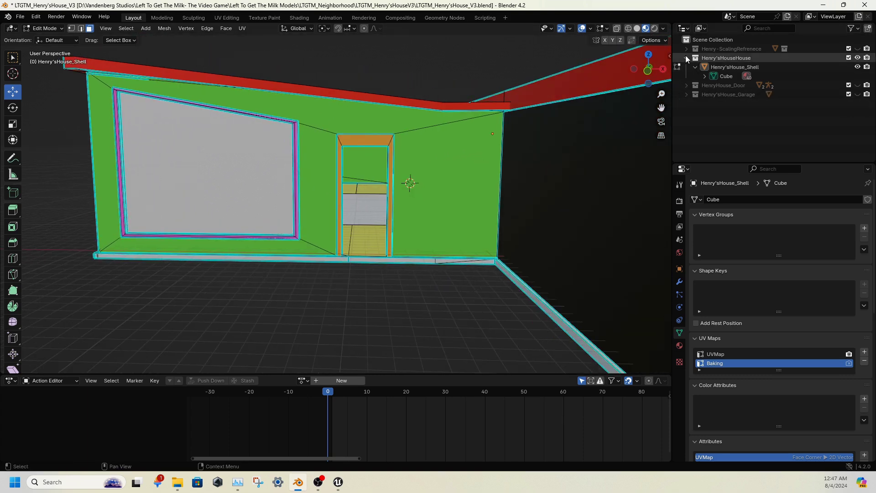
pyautogui.click(686, 50)
pyautogui.click(695, 51)
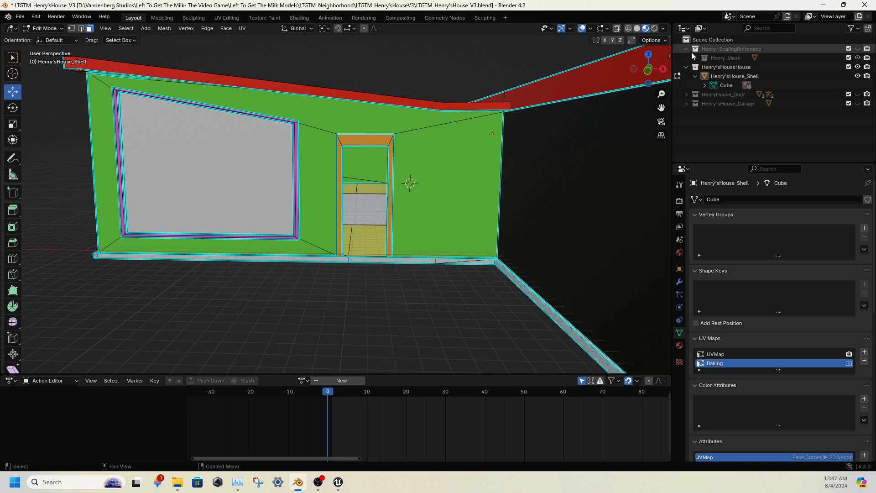
pyautogui.click(687, 49)
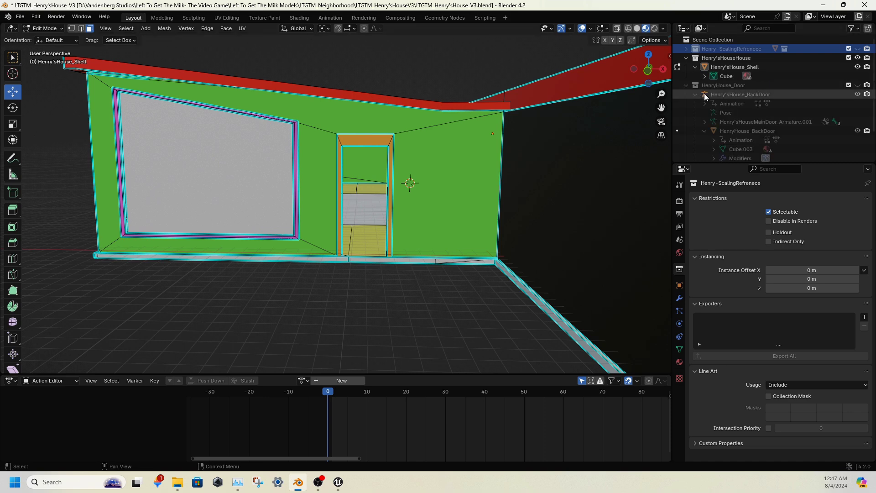
pyautogui.click(705, 94)
# Inspect the orange-framed doorway and its threshold between the two large windows of the house shell.
pyautogui.keyDown('shift'); pyautogui.moveTo(524, 125); pyautogui.dragTo(418, 137, button='middle'); pyautogui.keyUp('shift')
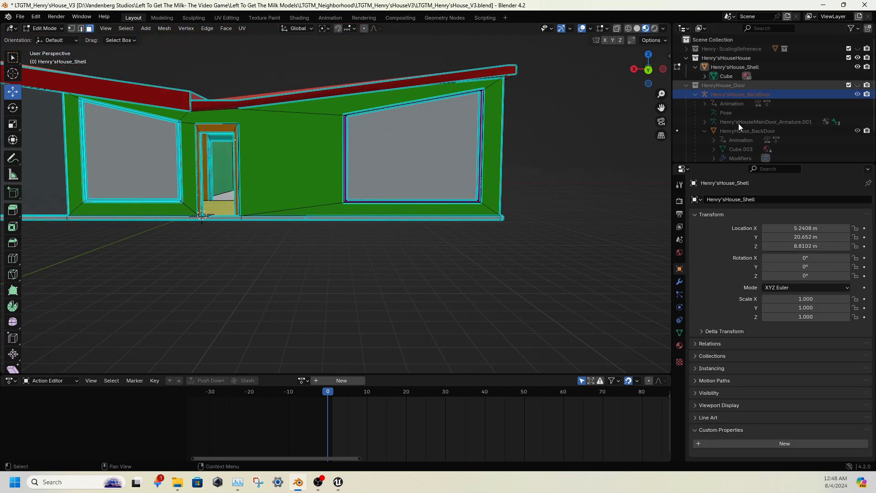
pyautogui.moveTo(453, 197); pyautogui.dragTo(455, 221, button='middle')
pyautogui.scroll(2, 463, 195)
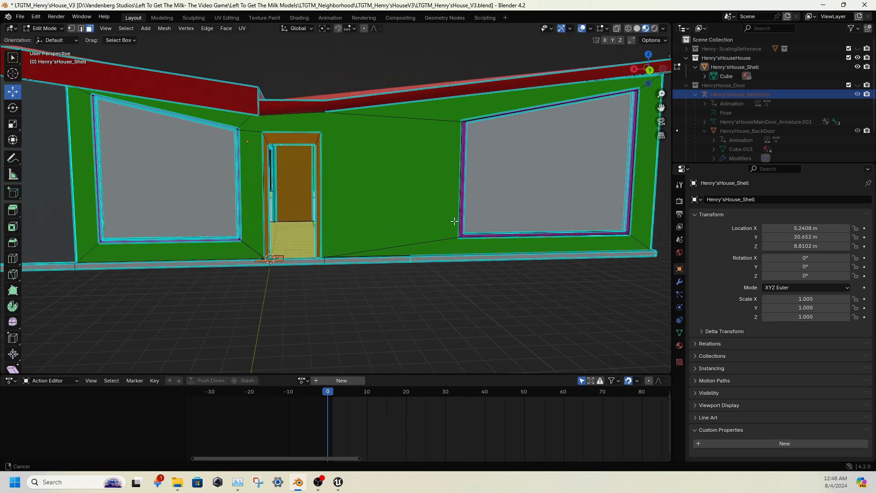
pyautogui.scroll(5, 461, 223)
pyautogui.scroll(-3, 379, 233)
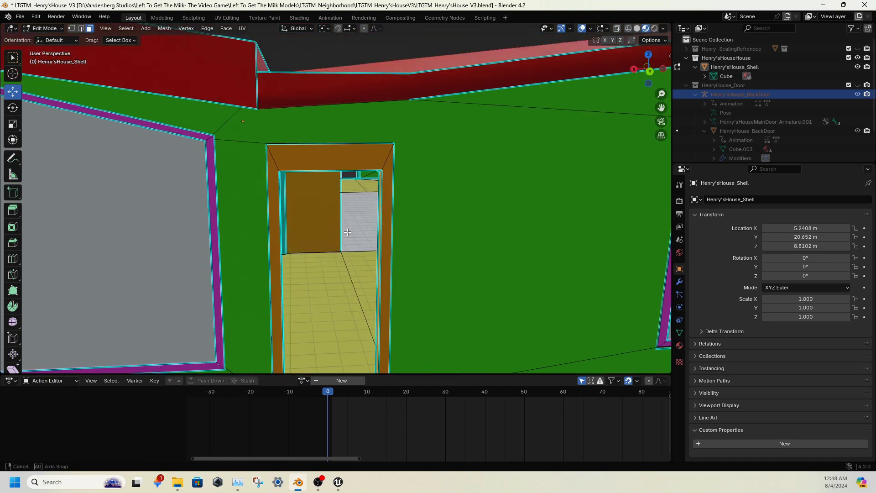
pyautogui.scroll(3, 319, 273)
pyautogui.keyDown('shift'); pyautogui.moveTo(319, 274); pyautogui.dragTo(318, 288, button='middle'); pyautogui.keyUp('shift')
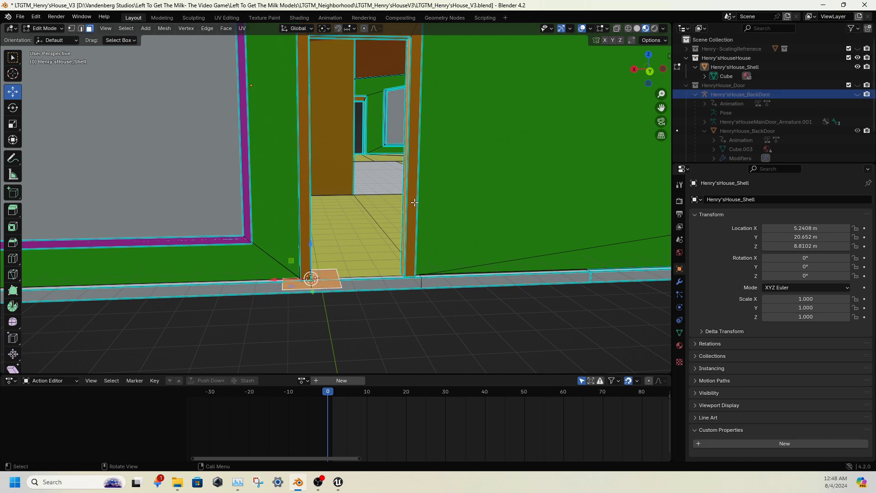
pyautogui.press('`')
pyautogui.click(401, 218)
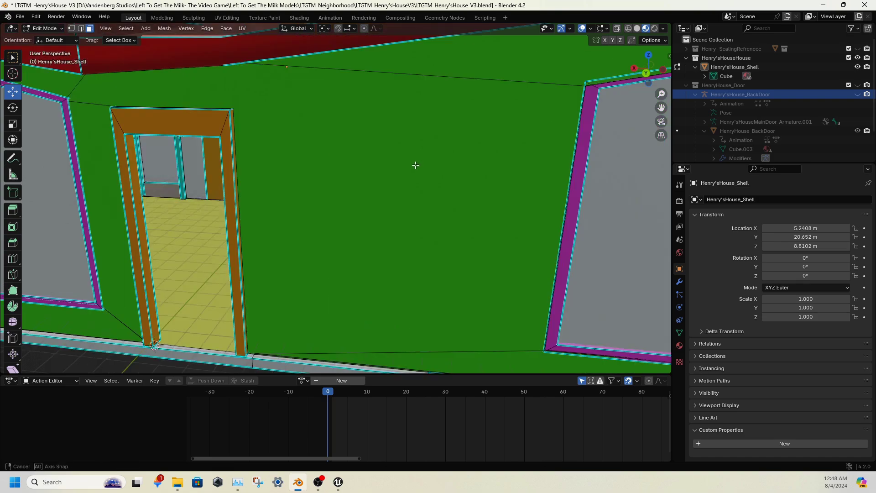
# Examine the outside of the house shell from the doorway wall around to the wide garage opening.
pyautogui.moveTo(410, 152); pyautogui.dragTo(489, 170, button='middle')
pyautogui.scroll(8, 489, 170)
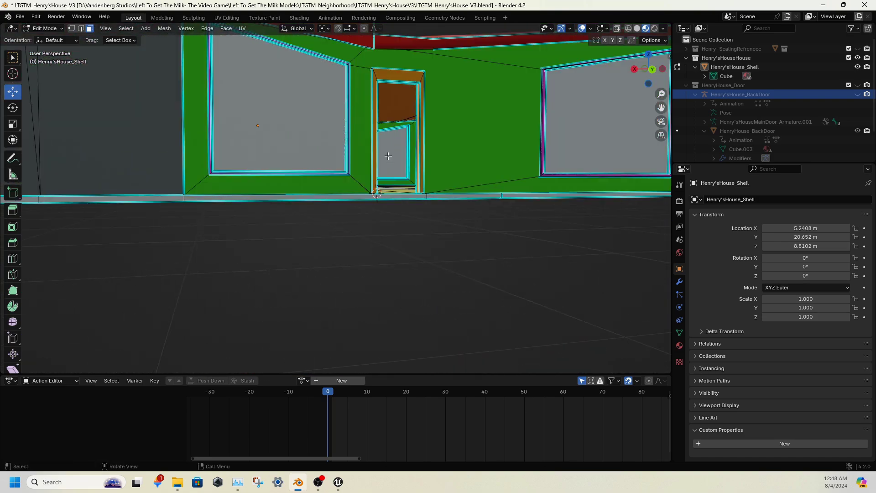
pyautogui.moveTo(391, 151); pyautogui.dragTo(354, 139, button='middle')
pyautogui.scroll(-6, 364, 166)
pyautogui.scroll(6, 398, 159)
pyautogui.scroll(-5, 385, 143)
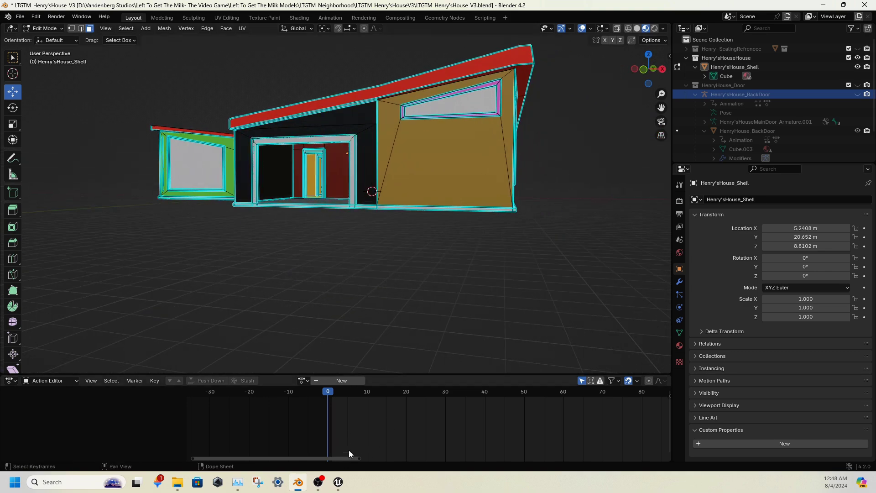
# Switch to Unreal Engine and inspect the house exterior in the test level, including its dark door and red door.
pyautogui.moveTo(343, 479)
pyautogui.click(343, 433)
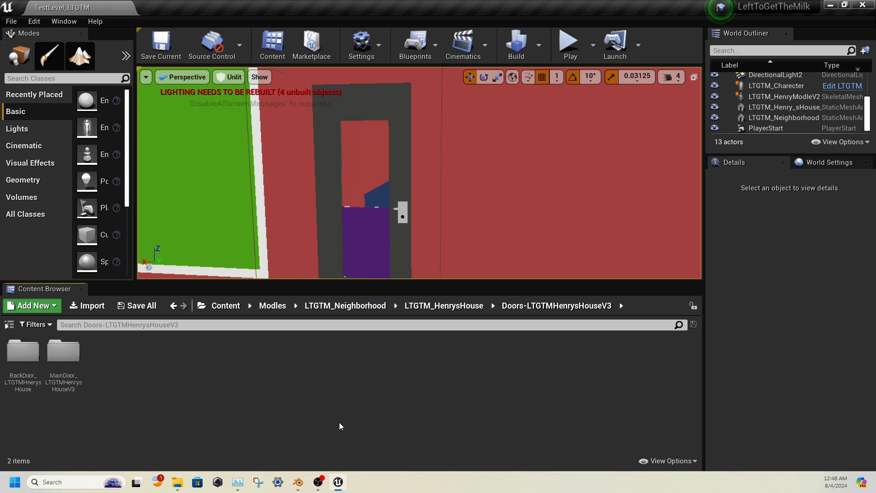
pyautogui.scroll(-10, 401, 113)
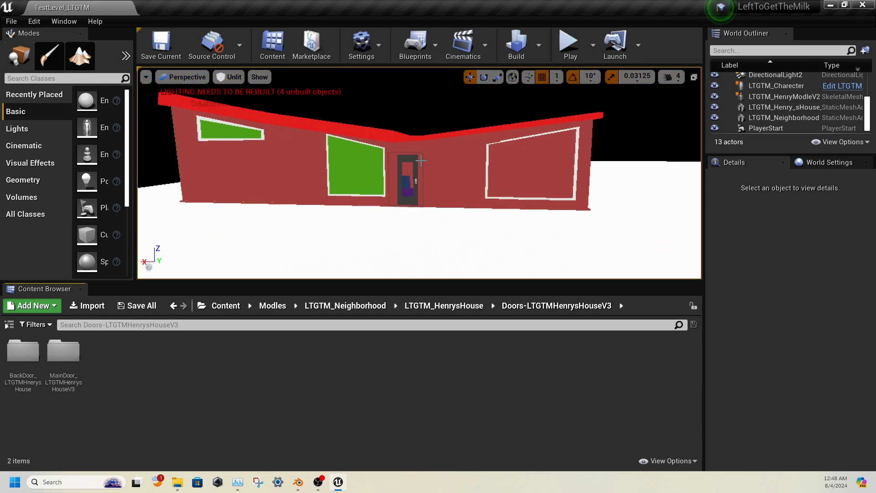
pyautogui.press('Left')
pyautogui.moveTo(514, 138); pyautogui.dragTo(428, 171, button='right')
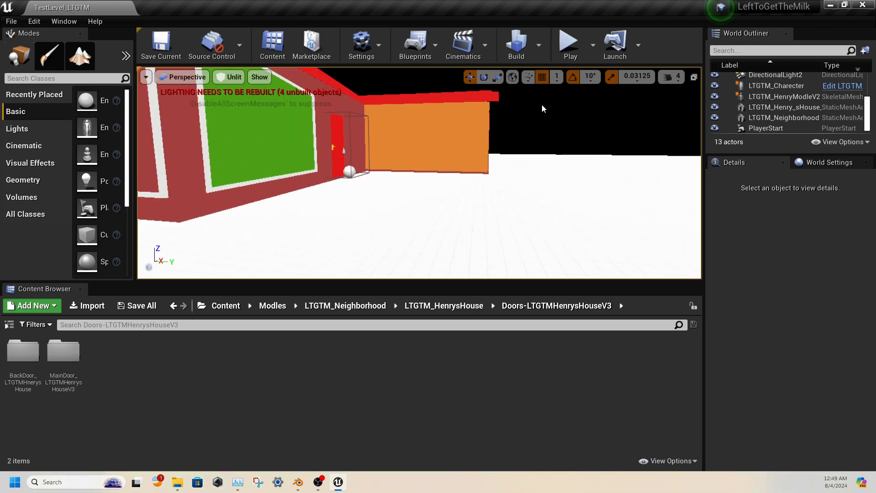
pyautogui.moveTo(653, 102); pyautogui.dragTo(653, 101, button='right')
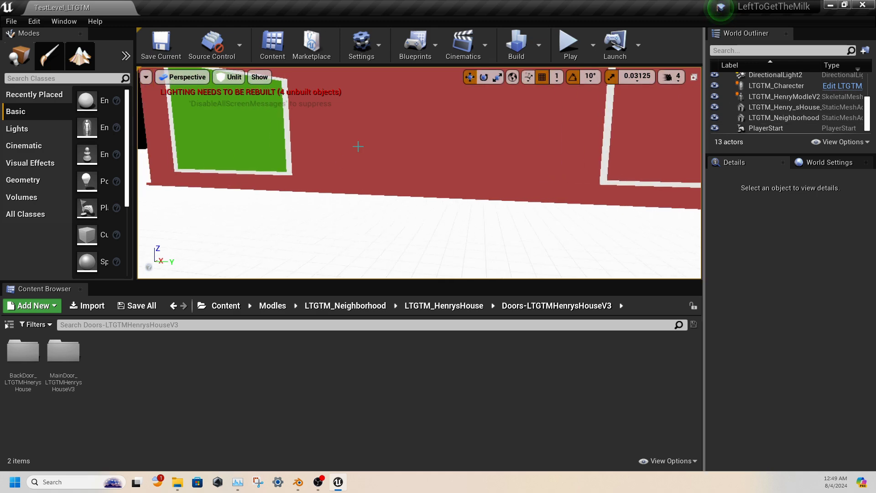
pyautogui.moveTo(360, 142); pyautogui.dragTo(444, 164, button='right')
pyautogui.moveTo(392, 137); pyautogui.dragTo(391, 136, button='right')
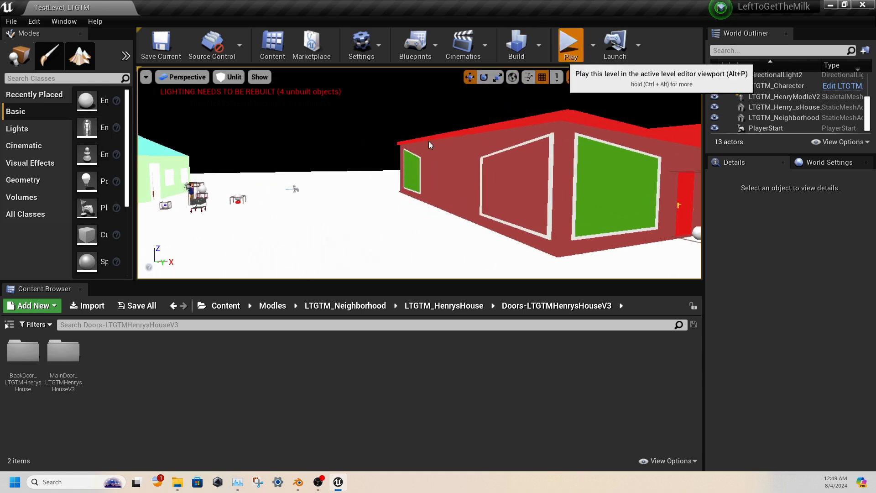
# Play the level, walk the character to the house's dark door, open it and go inside.
pyautogui.click(568, 44)
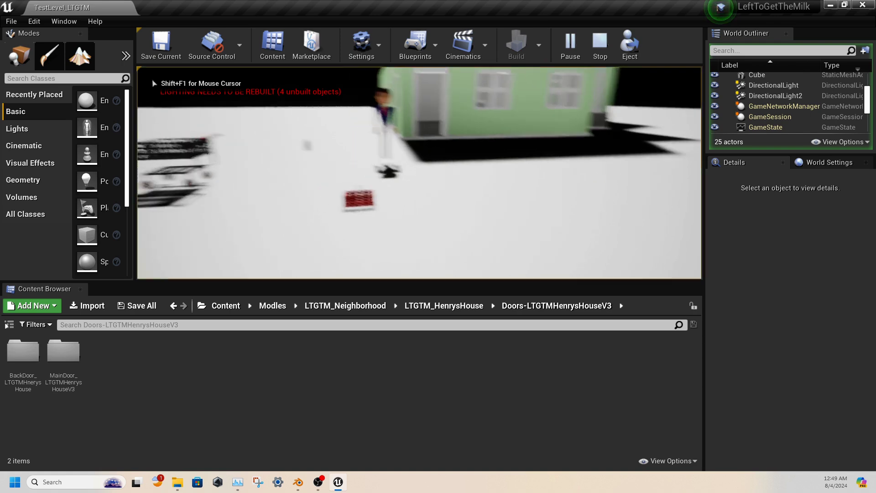
pyautogui.press('w')
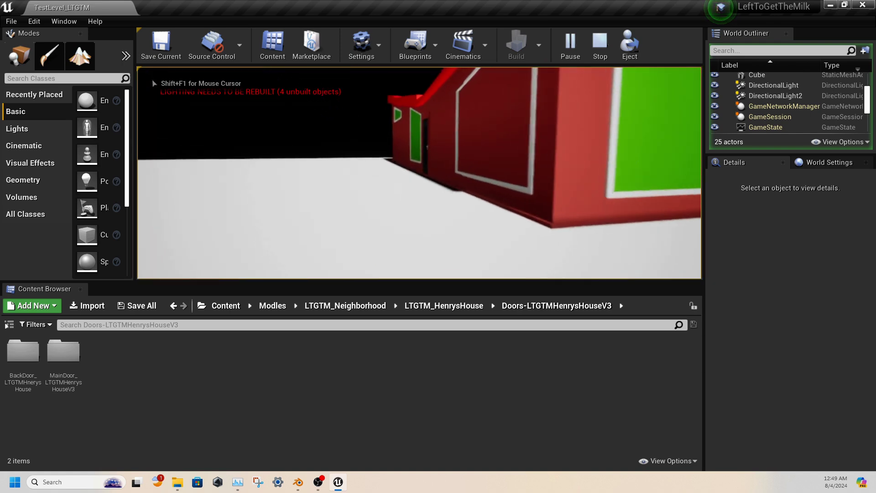
pyautogui.press('w')
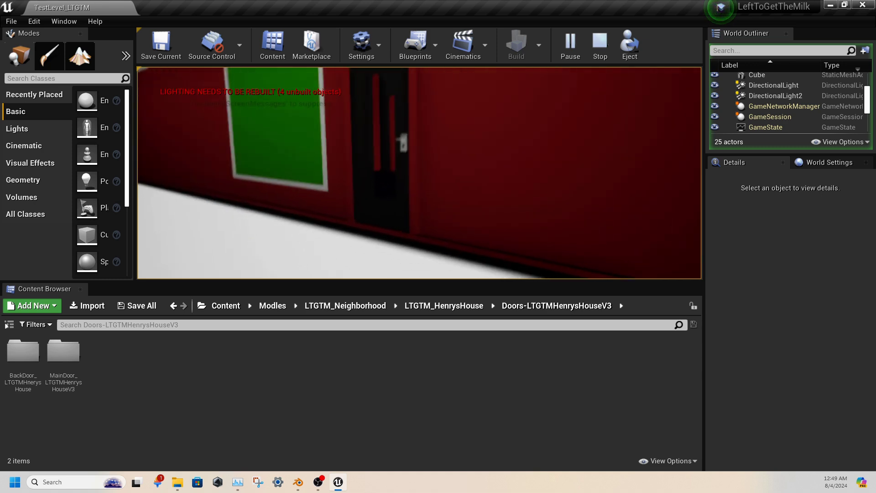
pyautogui.press('w')
pyautogui.press('e')
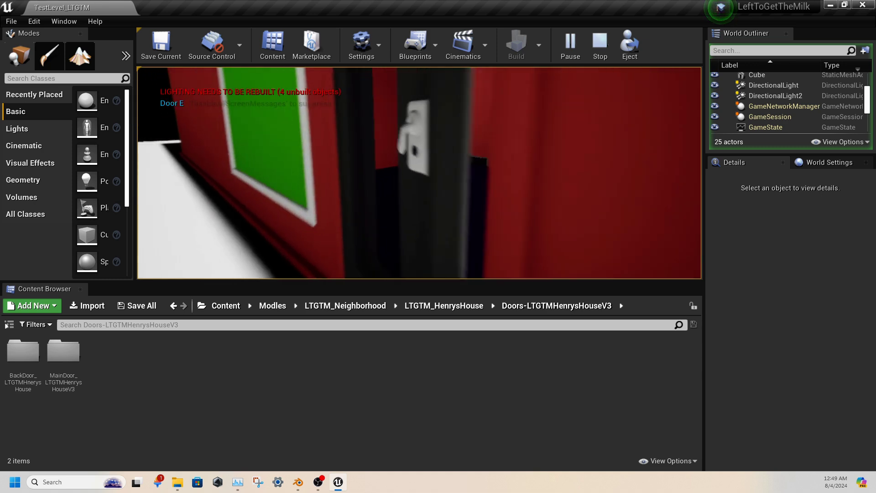
pyautogui.press('w')
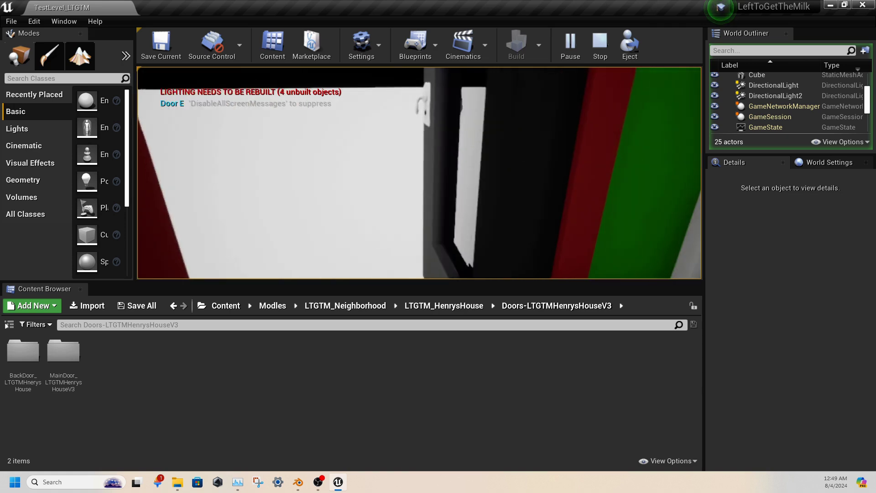
pyautogui.press('w')
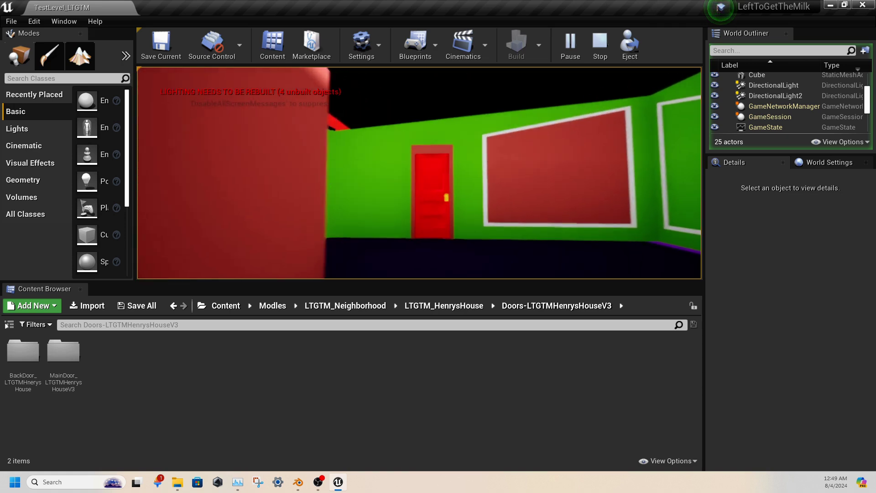